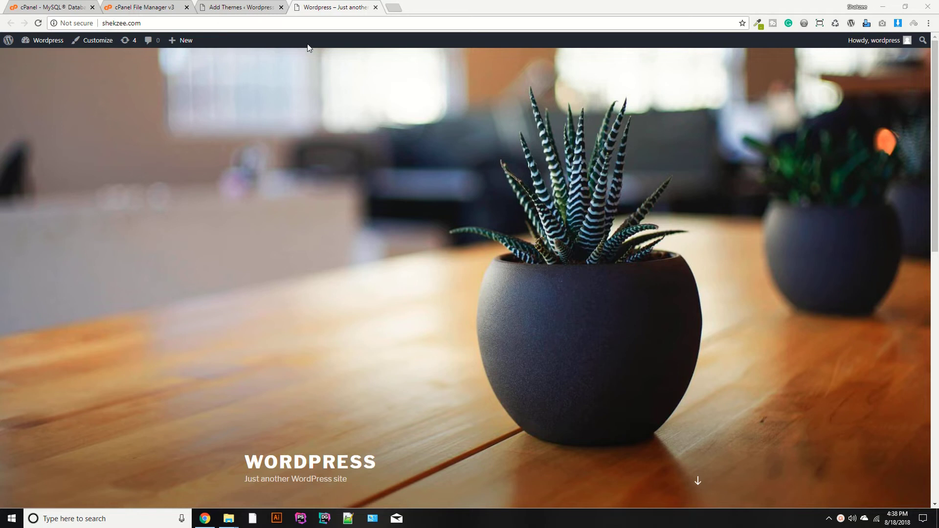
- Close the WordPress theme admin and live-site tabs, returning to the public_html file listing
{"action": "left_click", "coordinate": [281, 7]}
{"action": "left_click", "coordinate": [282, 7]}
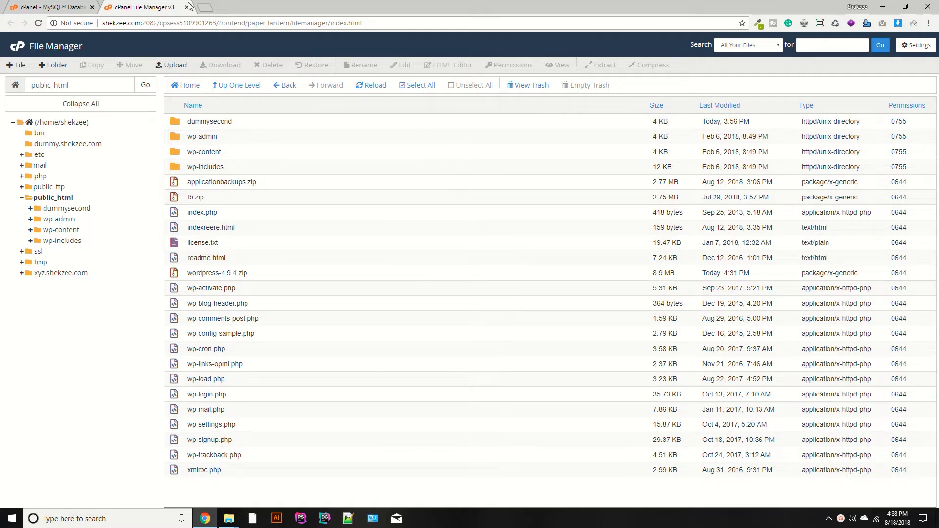
{"action": "left_click", "coordinate": [89, 6]}
{"action": "left_click", "coordinate": [147, 6]}
{"action": "double_click", "coordinate": [103, 28]}
- Load shekzee.com in a new tab to view its default Hello world post, then return to File Manager
{"action": "key", "text": "ctrl+t"}
{"action": "type", "text": "shekzee"}
{"action": "key", "text": "Return"}
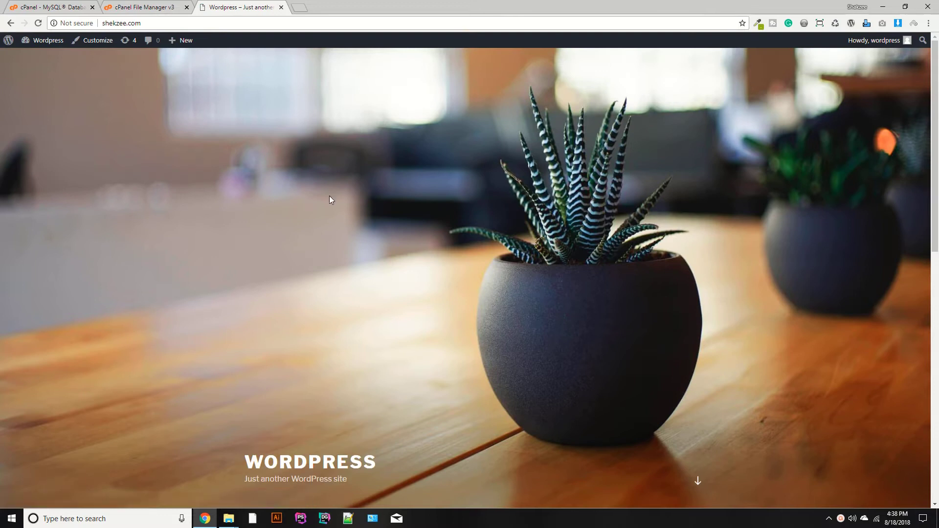
{"action": "scroll", "coordinate": [330, 198], "scroll_direction": "down", "scroll_amount": 10}
{"action": "scroll", "coordinate": [329, 199], "scroll_direction": "down", "scroll_amount": 3}
{"action": "scroll", "coordinate": [158, 107], "scroll_direction": "up", "scroll_amount": 10}
{"action": "left_click", "coordinate": [126, 8]}
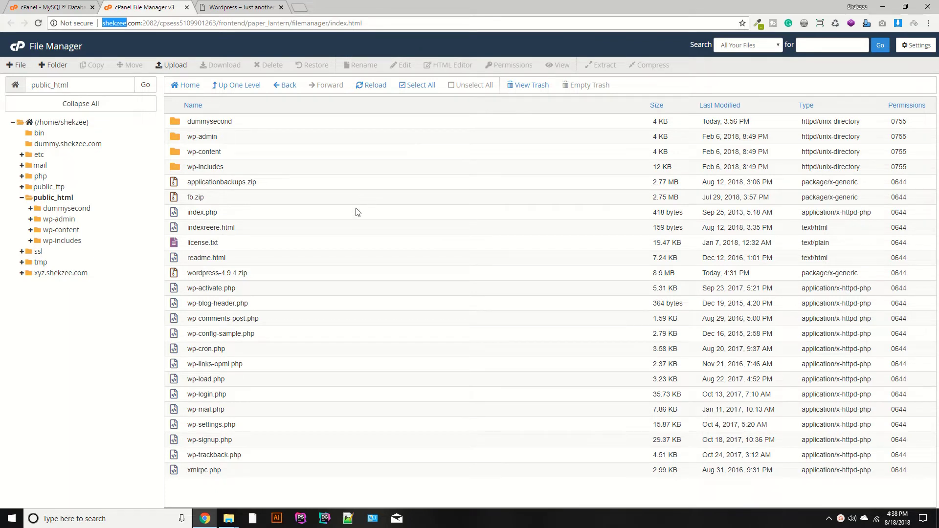
{"action": "key", "text": "ctrl+Tab"}
{"action": "key", "text": "ctrl+shift+Tab"}
- Select everything in public_html except dummysecond, applicationbackups.zip and fb.zip
{"action": "left_click", "coordinate": [415, 85]}
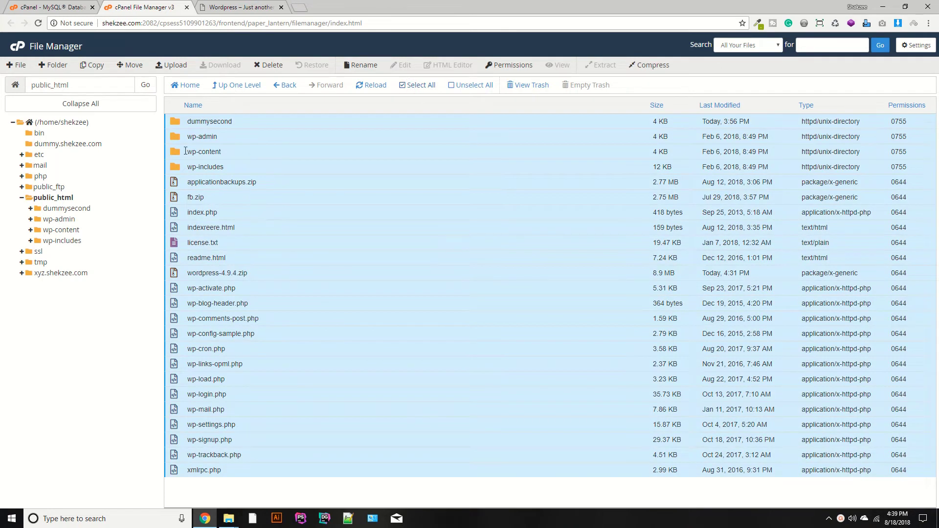
{"action": "left_click", "coordinate": [177, 122]}
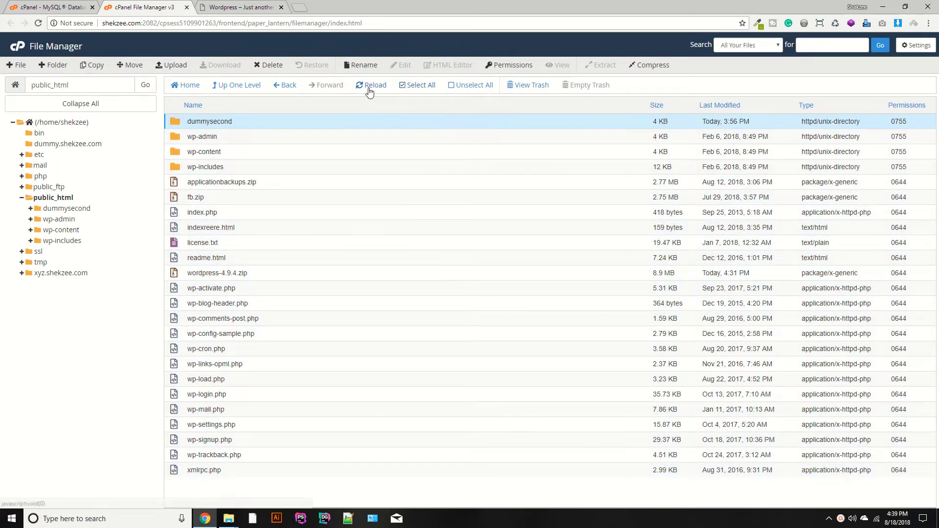
{"action": "left_click", "coordinate": [414, 87]}
{"action": "left_click", "coordinate": [175, 182], "text": "ctrl"}
{"action": "left_click", "coordinate": [176, 199], "text": "ctrl"}
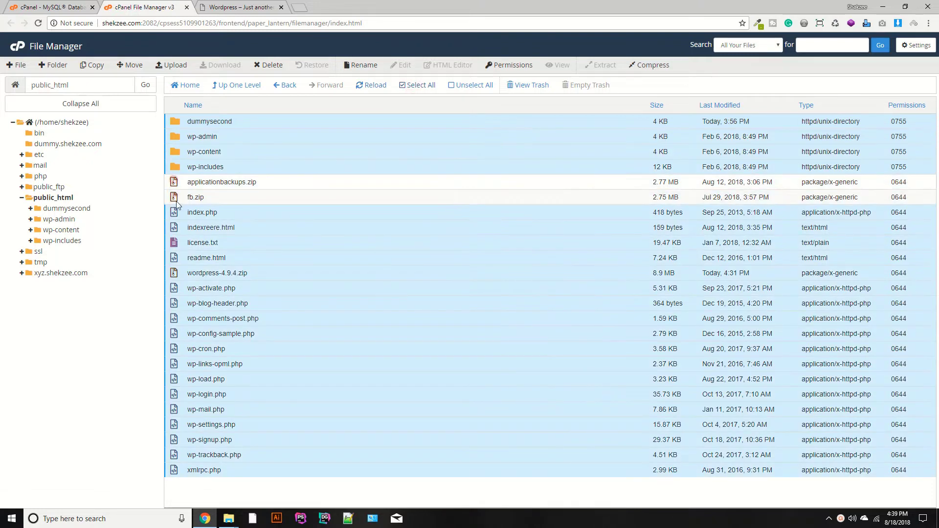
{"action": "left_click", "coordinate": [173, 119], "text": "ctrl"}
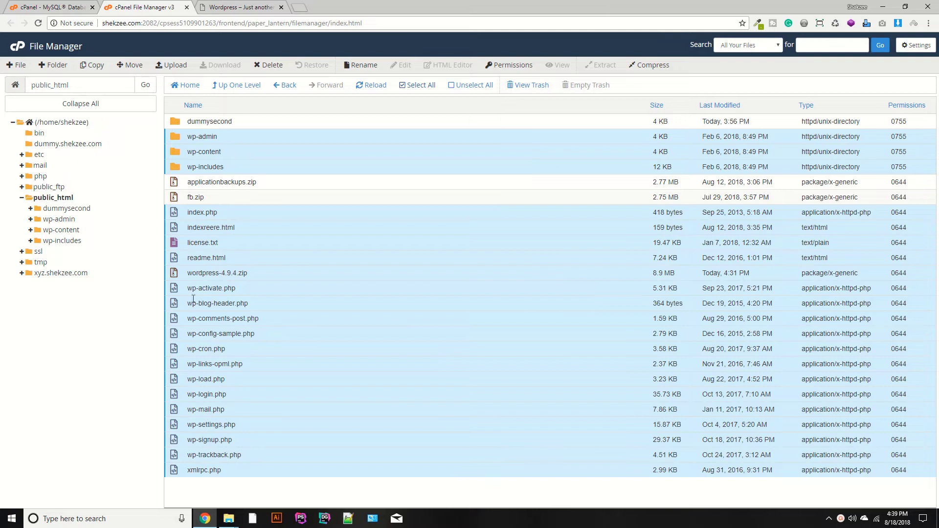
- Permanently delete the selected WordPress files, skipping the trash
{"action": "right_click", "coordinate": [220, 164]}
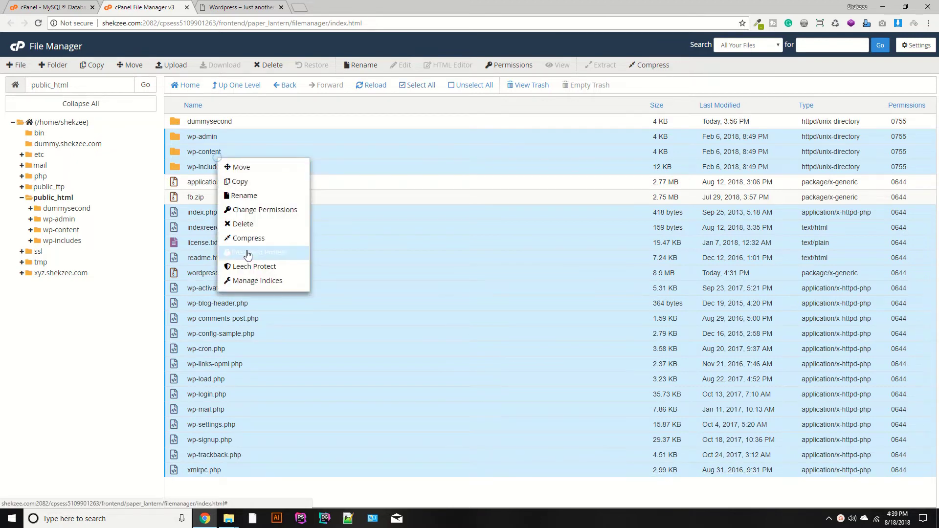
{"action": "left_click", "coordinate": [241, 225]}
{"action": "left_click", "coordinate": [368, 318]}
{"action": "left_click", "coordinate": [551, 345]}
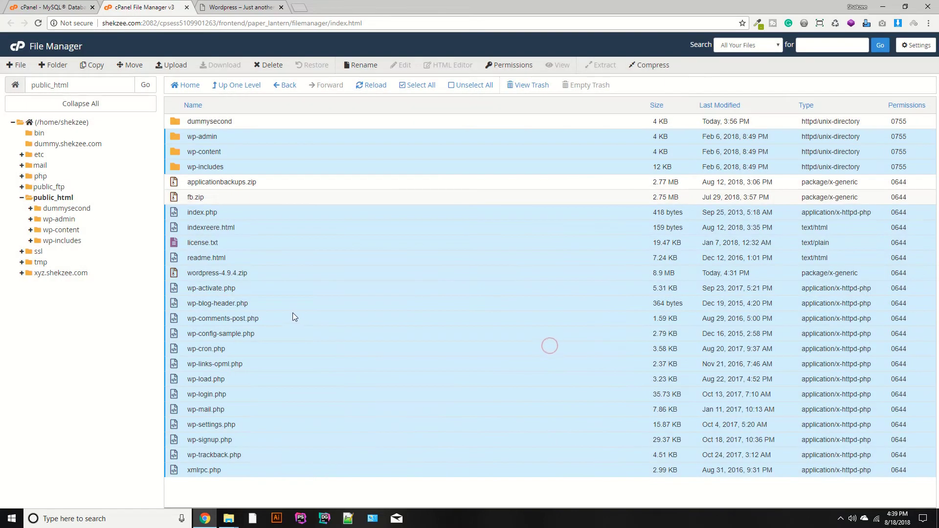
- Reload the file list and confirm the live site now shows only a bare directory index
{"action": "left_click", "coordinate": [367, 87]}
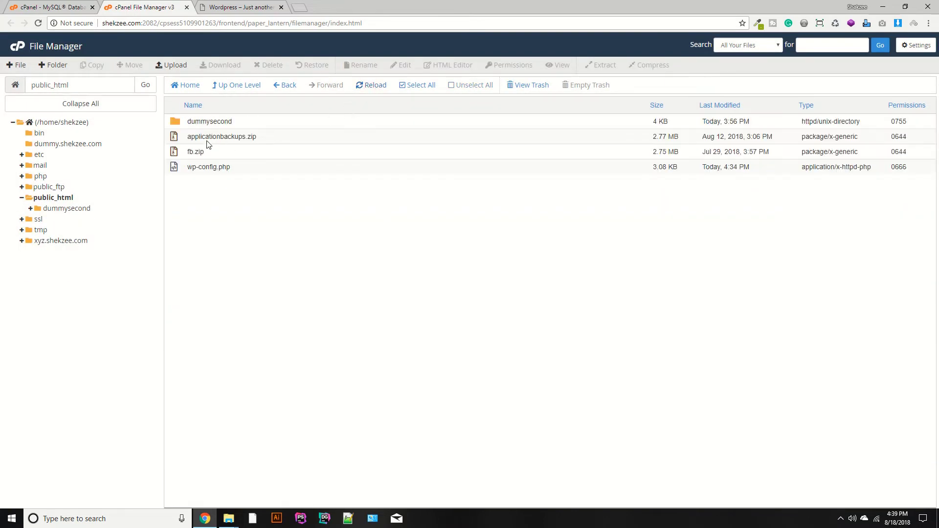
{"action": "left_click", "coordinate": [236, 6]}
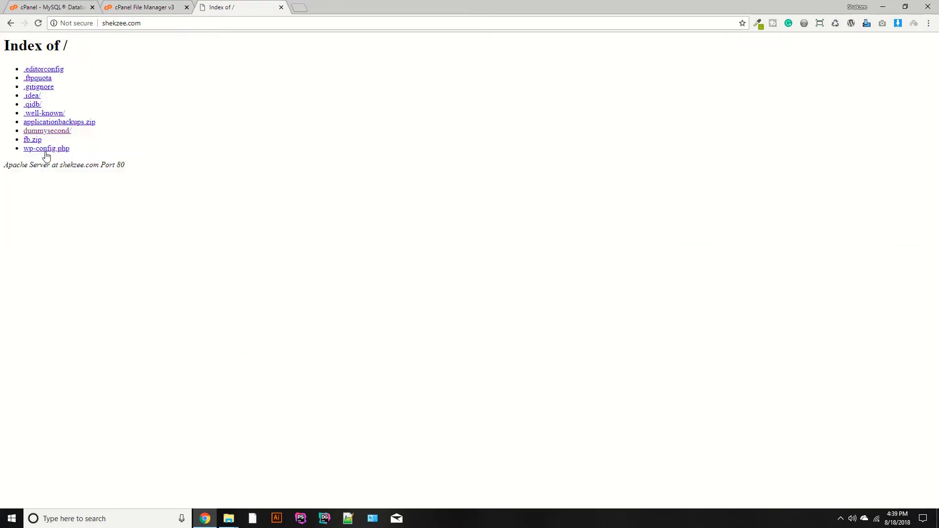
{"action": "key", "text": "ctrl+shift+Tab"}
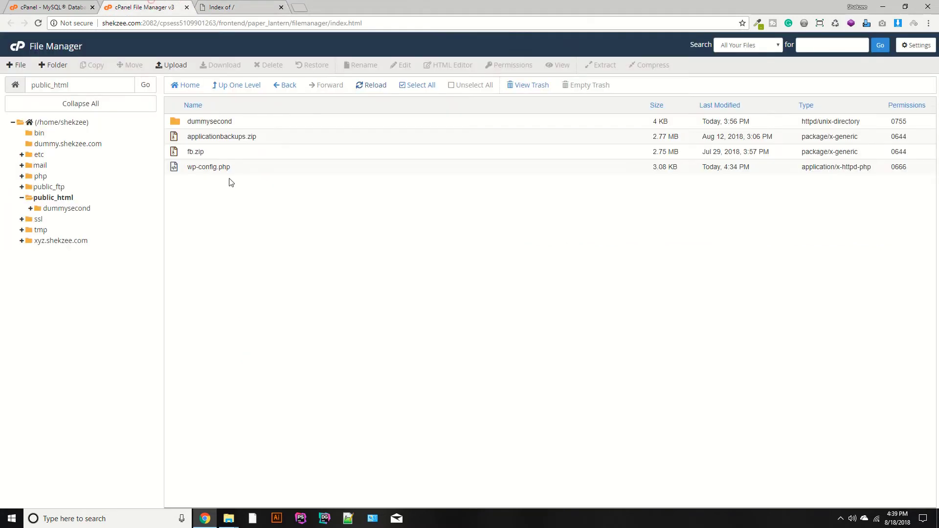
{"action": "left_click", "coordinate": [234, 4]}
- Open the CodeIgniter user guide in a new browser tab
{"action": "left_click", "coordinate": [296, 7]}
{"action": "type", "text": "coxd"}
{"action": "key", "text": "BackSpace"}
{"action": "key", "text": "BackSpace"}
{"action": "key", "text": "BackSpace"}
{"action": "key", "text": "BackSpace"}
{"action": "type", "text": "cod"}
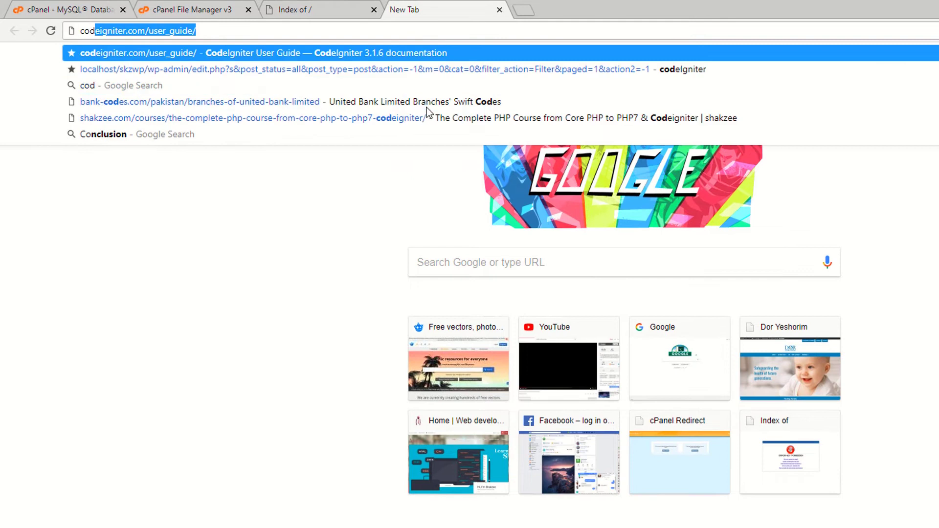
{"action": "key", "text": "Return"}
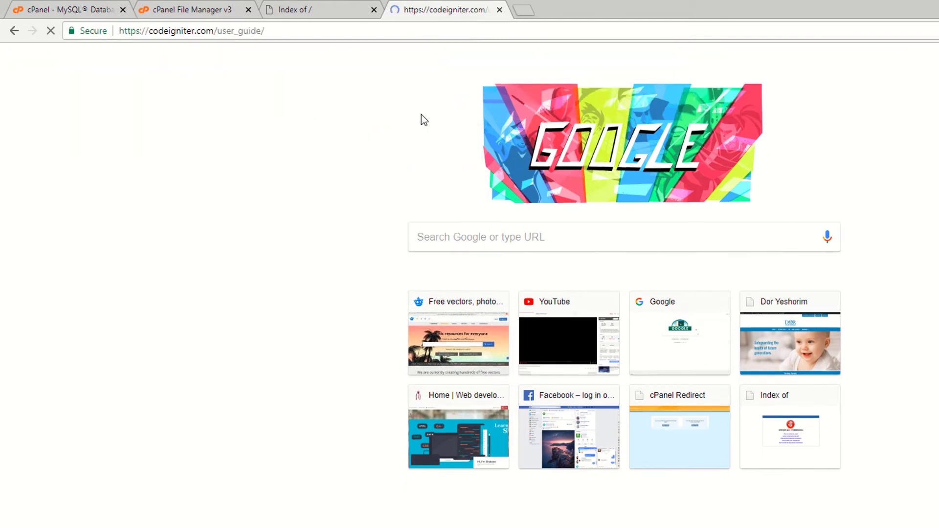
- Open cPanel's QuickInstall marketplace from the Software section
{"action": "key", "text": "ctrl+shift+Tab"}
{"action": "key", "text": "ctrl+shift+Tab"}
{"action": "key", "text": "ctrl+shift+Tab"}
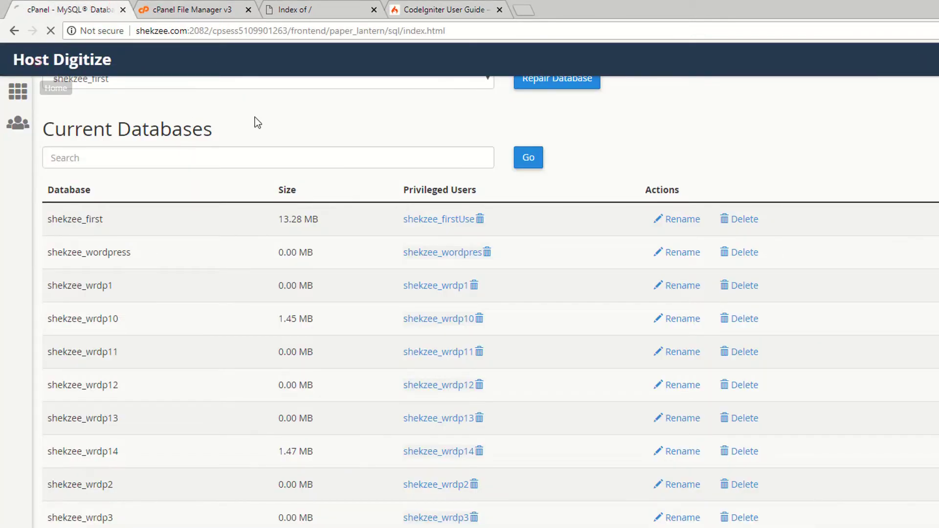
{"action": "scroll", "coordinate": [112, 342], "scroll_direction": "down", "scroll_amount": 4}
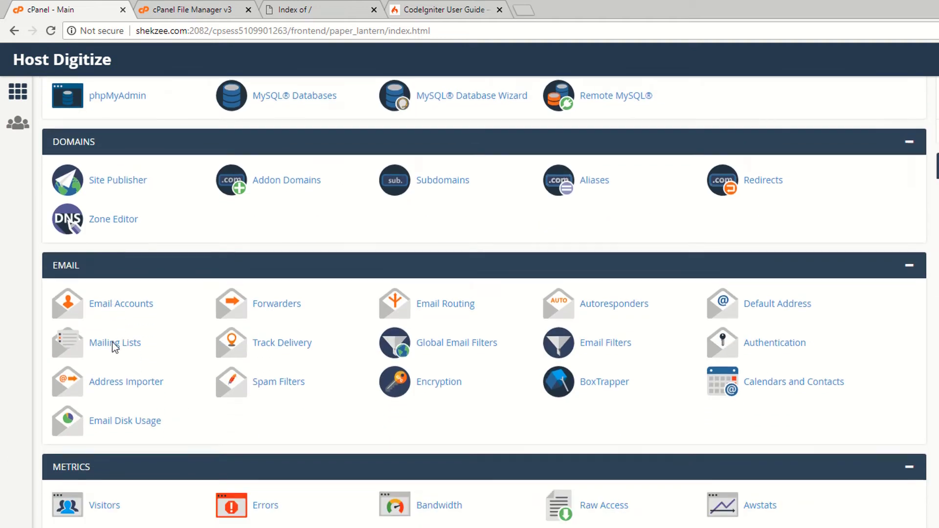
{"action": "scroll", "coordinate": [115, 347], "scroll_direction": "down", "scroll_amount": 7}
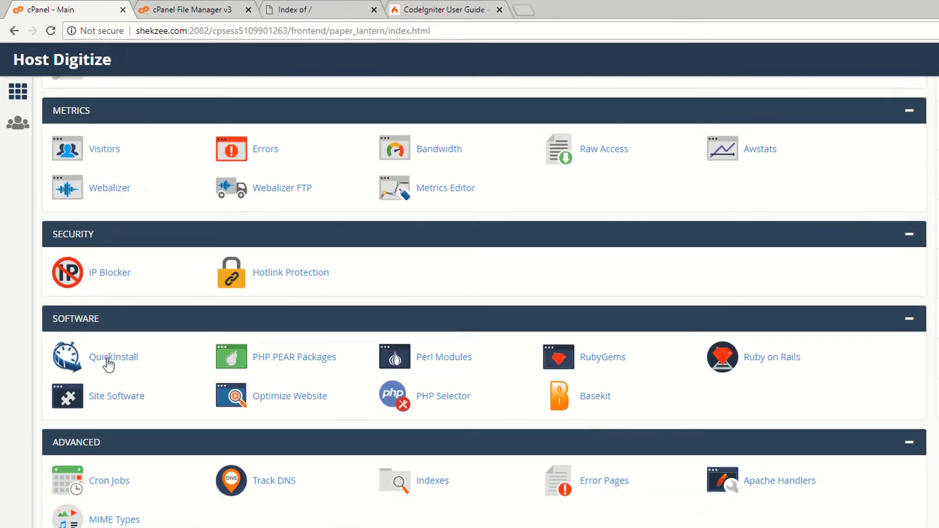
{"action": "left_click", "coordinate": [108, 361]}
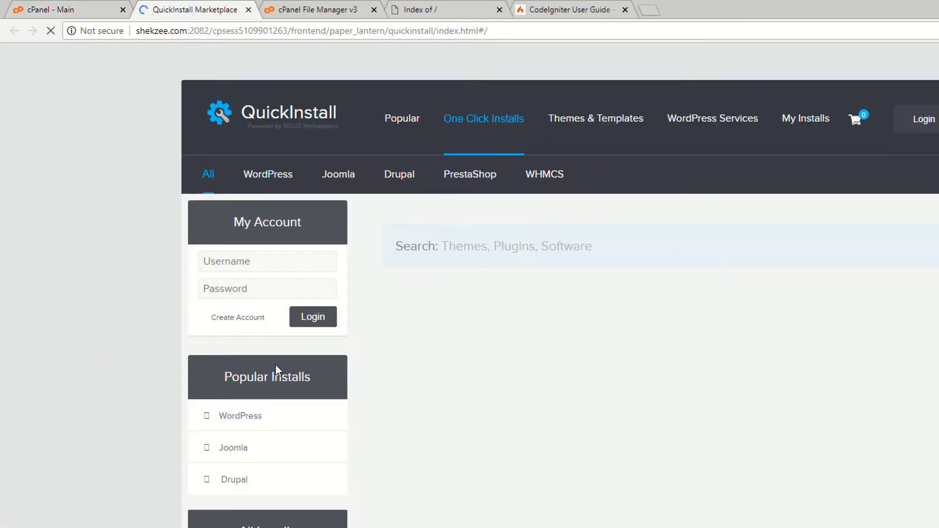
{"action": "scroll", "coordinate": [275, 367], "scroll_direction": "down", "scroll_amount": 8}
- Search the QuickInstall catalogue for 'cod', find no CodeIgniter installer, and return to the user guide
{"action": "key", "text": "ctrl+f"}
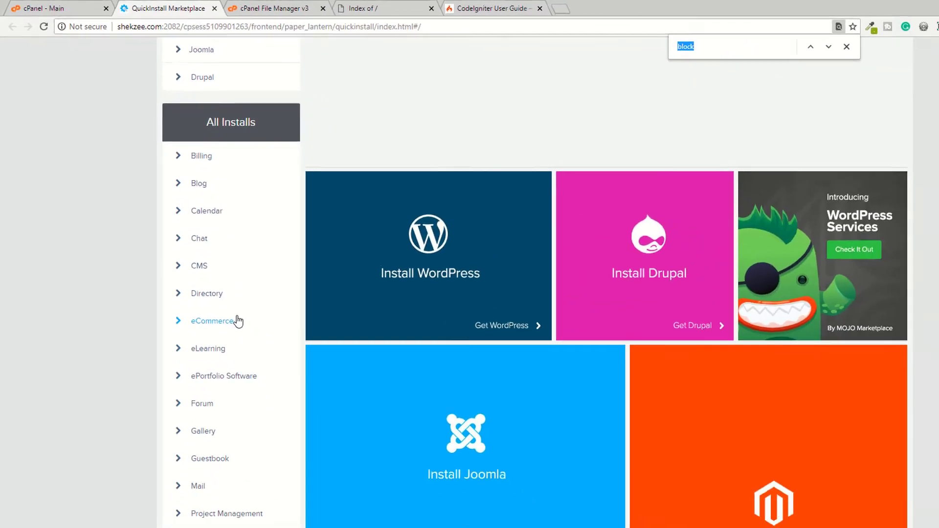
{"action": "type", "text": "code"}
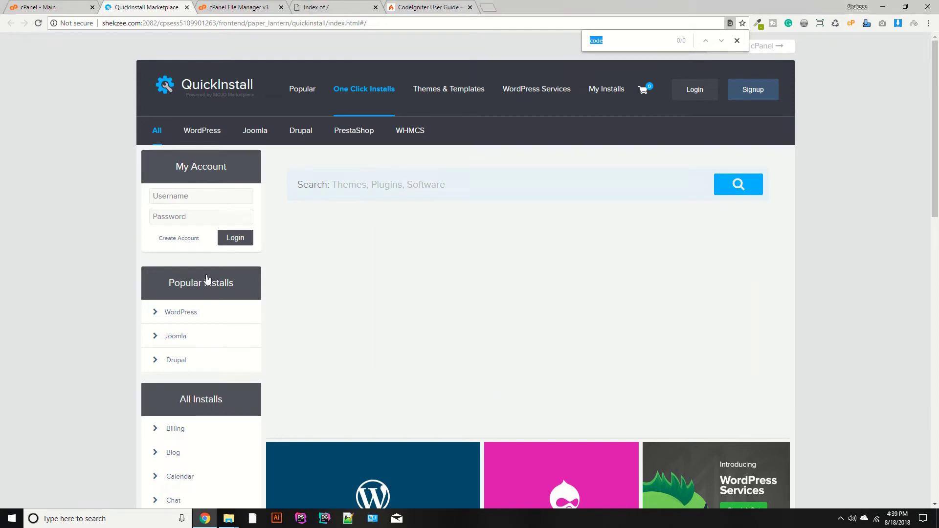
{"action": "key", "text": "ctrl+s"}
{"action": "left_click", "coordinate": [744, 393]}
{"action": "scroll", "coordinate": [516, 285], "scroll_direction": "down", "scroll_amount": 12}
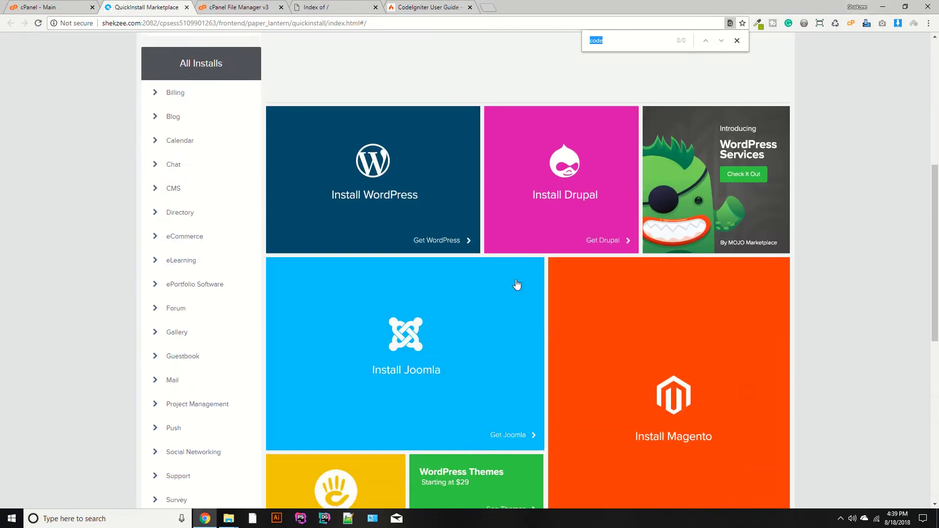
{"action": "scroll", "coordinate": [513, 280], "scroll_direction": "up", "scroll_amount": 5}
{"action": "scroll", "coordinate": [513, 280], "scroll_direction": "up", "scroll_amount": 5}
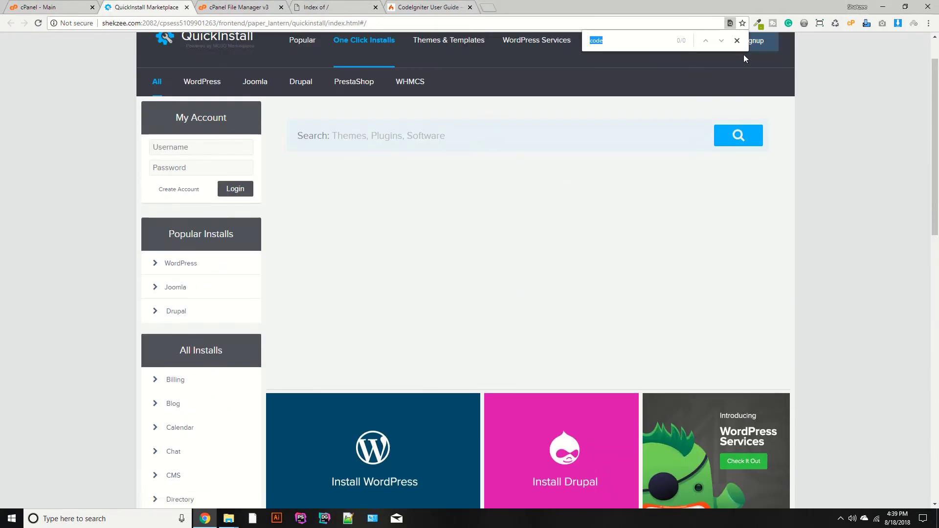
{"action": "left_click", "coordinate": [737, 43]}
{"action": "scroll", "coordinate": [223, 165], "scroll_direction": "up", "scroll_amount": 1}
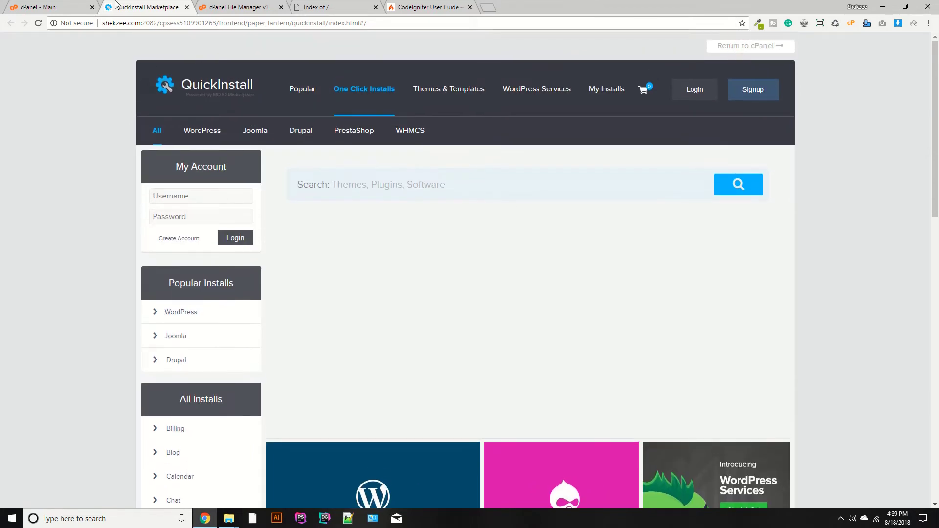
{"action": "left_click", "coordinate": [338, 7]}
{"action": "left_click", "coordinate": [426, 7]}
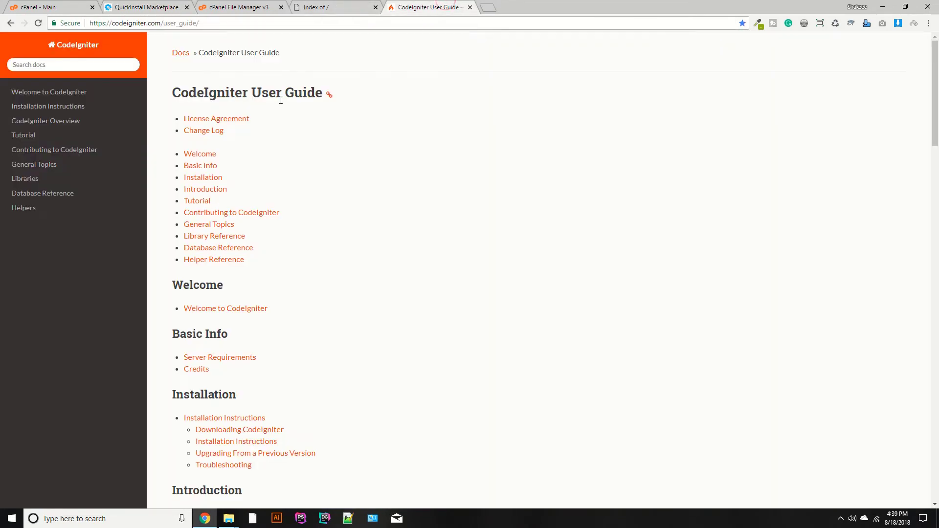
- Go from the user guide to the CodeIgniter home page and open its download page
{"action": "left_click", "coordinate": [68, 45]}
{"action": "left_click_drag", "start_coordinate": [203, 23], "coordinate": [163, 23]}
{"action": "key", "text": "BackSpace"}
{"action": "key", "text": "Return"}
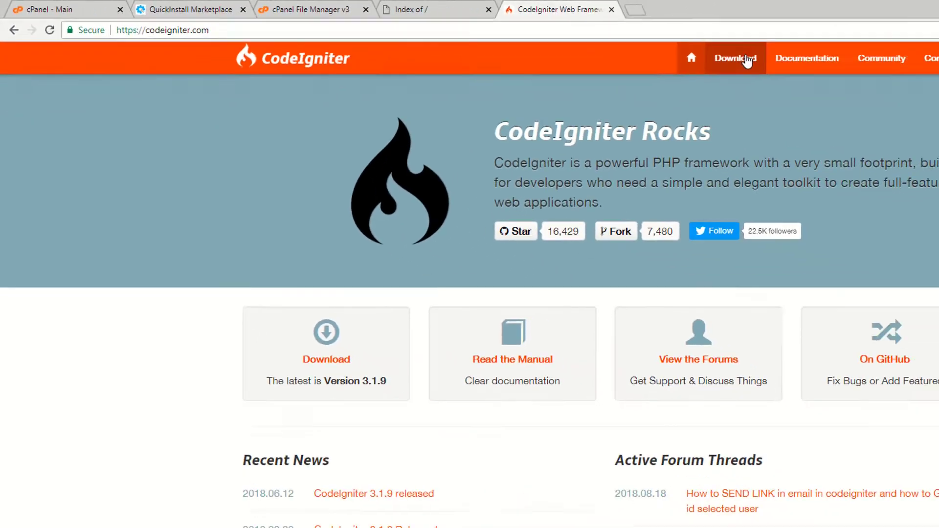
{"action": "left_click", "coordinate": [714, 58]}
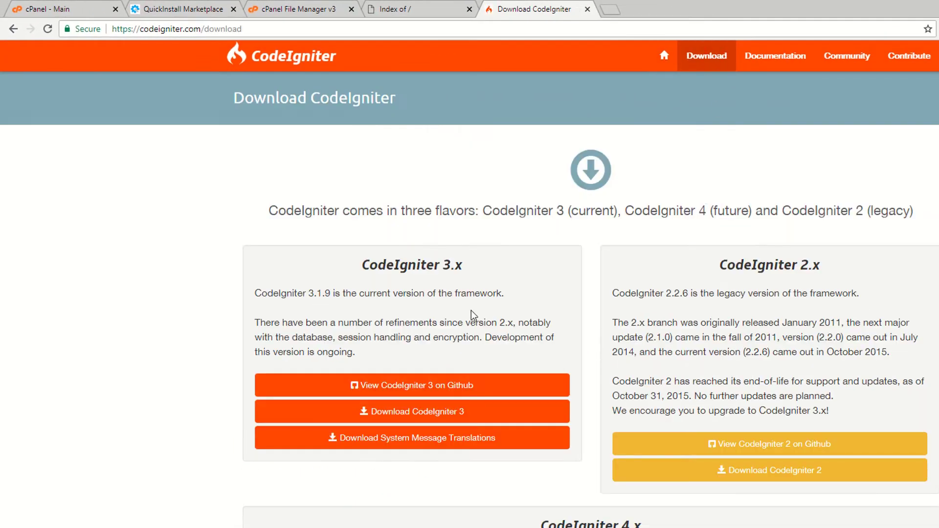
- Review the CodeIgniter 3.x (3.1.9), 2.x and 4.x sections of the download page
{"action": "scroll", "coordinate": [451, 269], "scroll_direction": "down", "scroll_amount": 2}
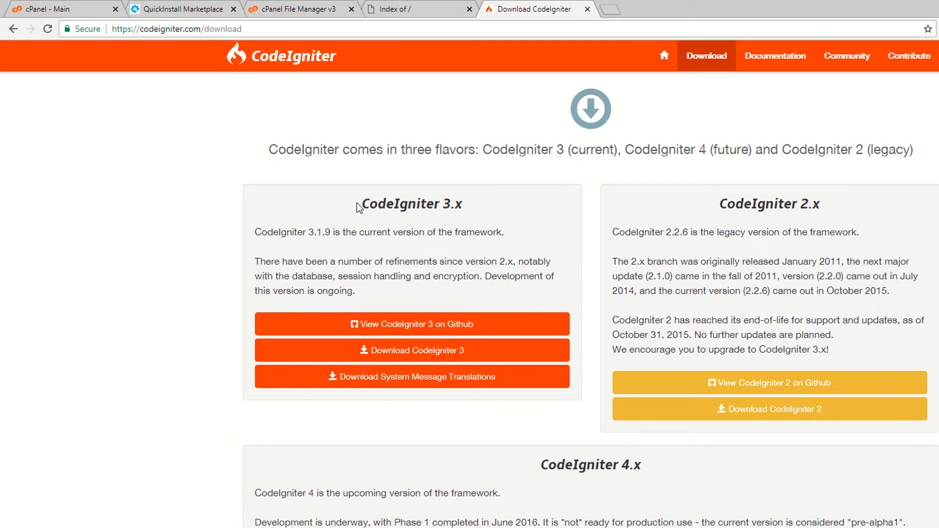
{"action": "left_click_drag", "start_coordinate": [356, 202], "coordinate": [474, 209]}
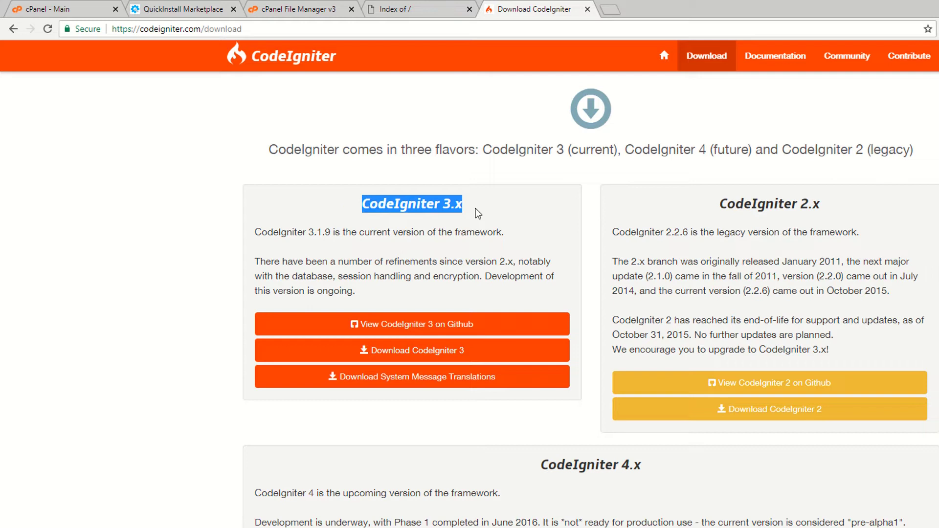
{"action": "left_click", "coordinate": [476, 209]}
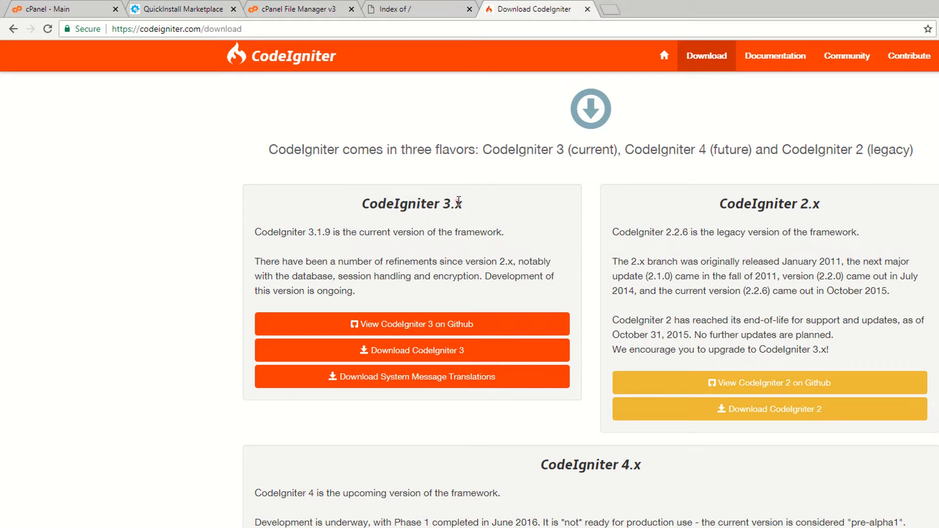
{"action": "left_click", "coordinate": [398, 232]}
{"action": "left_click_drag", "start_coordinate": [307, 231], "coordinate": [333, 232]}
{"action": "left_click_drag", "start_coordinate": [723, 205], "coordinate": [796, 225]}
{"action": "left_click", "coordinate": [782, 221]}
{"action": "scroll", "coordinate": [653, 234], "scroll_direction": "down", "scroll_amount": 2}
{"action": "scroll", "coordinate": [656, 233], "scroll_direction": "up", "scroll_amount": 3}
{"action": "scroll", "coordinate": [655, 239], "scroll_direction": "down", "scroll_amount": 2}
{"action": "left_click_drag", "start_coordinate": [548, 413], "coordinate": [693, 415]}
{"action": "left_click", "coordinate": [617, 434]}
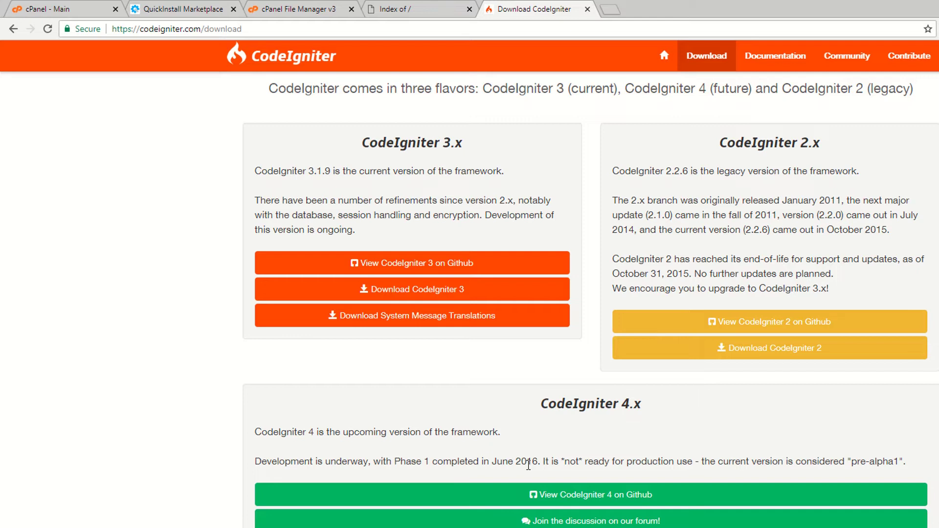
- Confirm 3.x is the current version and download the CodeIgniter 3.1.9 package
{"action": "scroll", "coordinate": [528, 466], "scroll_direction": "up", "scroll_amount": 2}
{"action": "triple_click", "coordinate": [350, 266]}
{"action": "scroll", "coordinate": [413, 333], "scroll_direction": "down", "scroll_amount": 2}
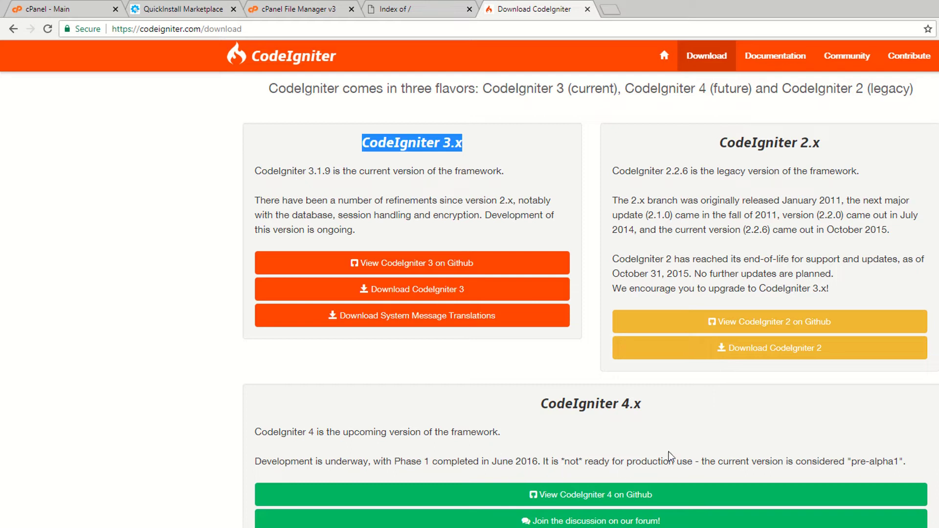
{"action": "left_click_drag", "start_coordinate": [542, 401], "coordinate": [656, 409]}
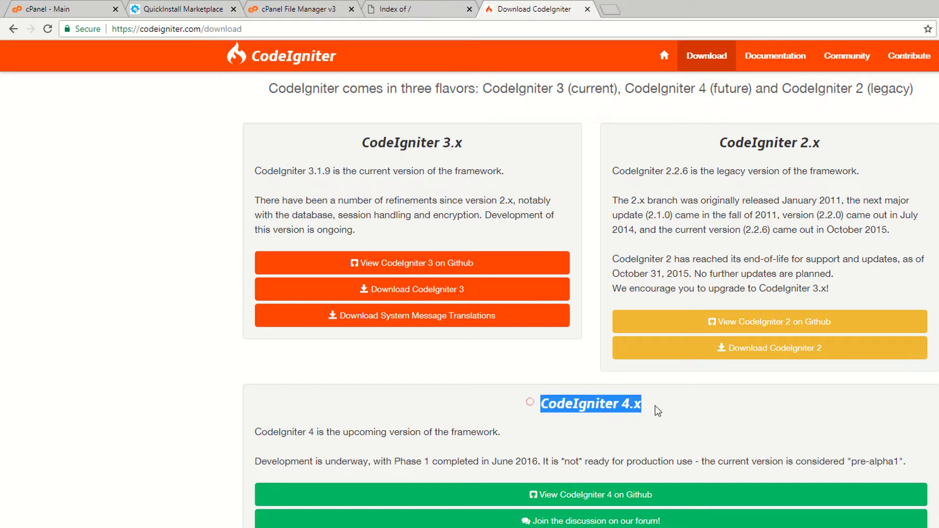
{"action": "left_click_drag", "start_coordinate": [320, 154], "coordinate": [461, 156]}
{"action": "left_click", "coordinate": [320, 154]}
{"action": "left_click_drag", "start_coordinate": [346, 141], "coordinate": [462, 144]}
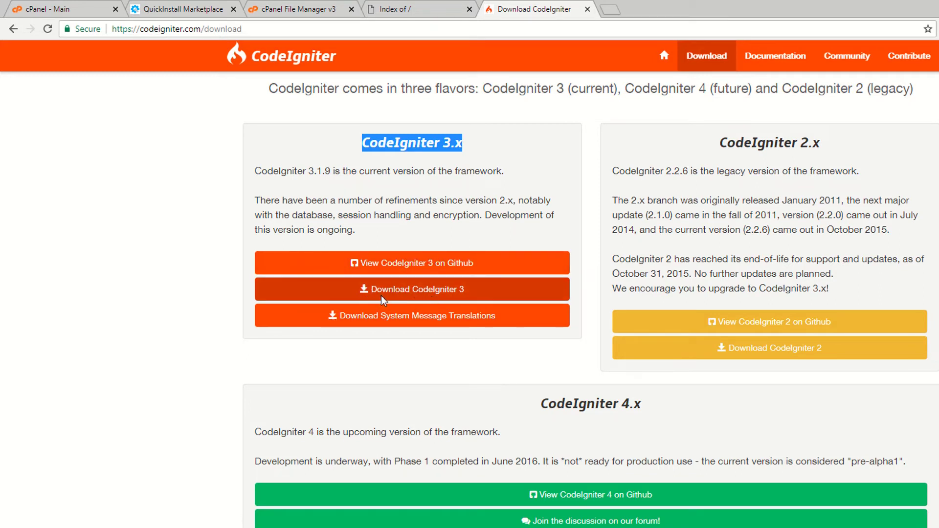
{"action": "left_click", "coordinate": [437, 295]}
- Close the old File Manager and QuickInstall Marketplace tabs, returning to cPanel main
{"action": "left_click", "coordinate": [329, 9]}
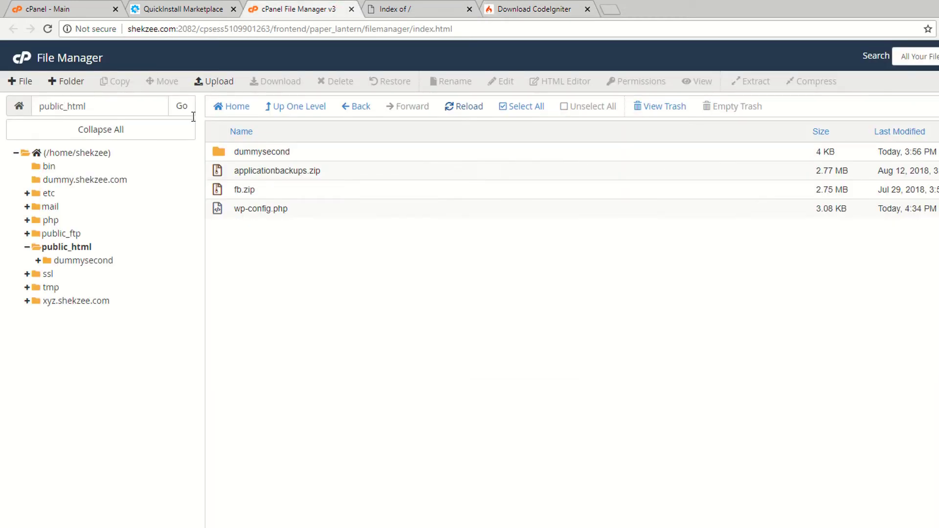
{"action": "left_click", "coordinate": [352, 9]}
{"action": "left_click", "coordinate": [203, 8]}
{"action": "left_click", "coordinate": [234, 9]}
{"action": "left_click", "coordinate": [49, 9]}
- Open File Manager in a new tab, select public_html, and bring up its upload page
{"action": "scroll", "coordinate": [103, 157], "scroll_direction": "up", "scroll_amount": 6}
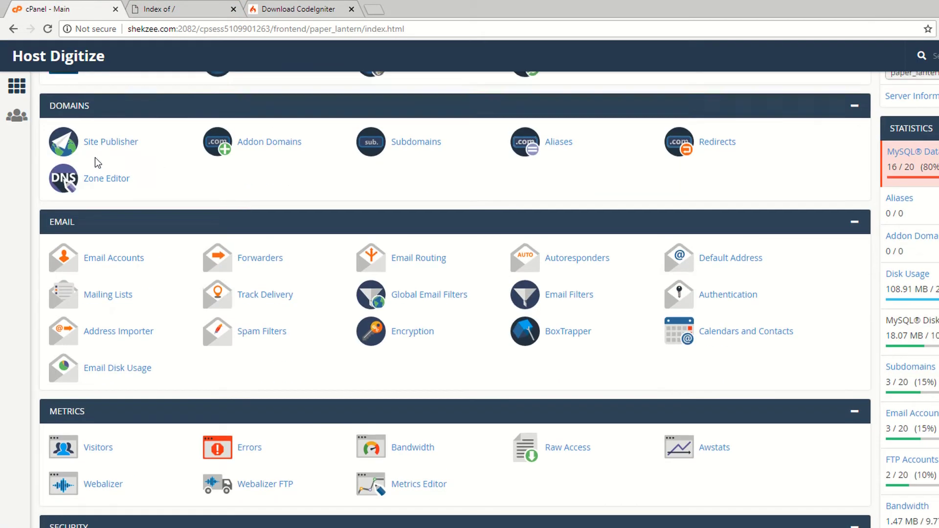
{"action": "scroll", "coordinate": [98, 162], "scroll_direction": "up", "scroll_amount": 4}
{"action": "left_click", "coordinate": [97, 163]}
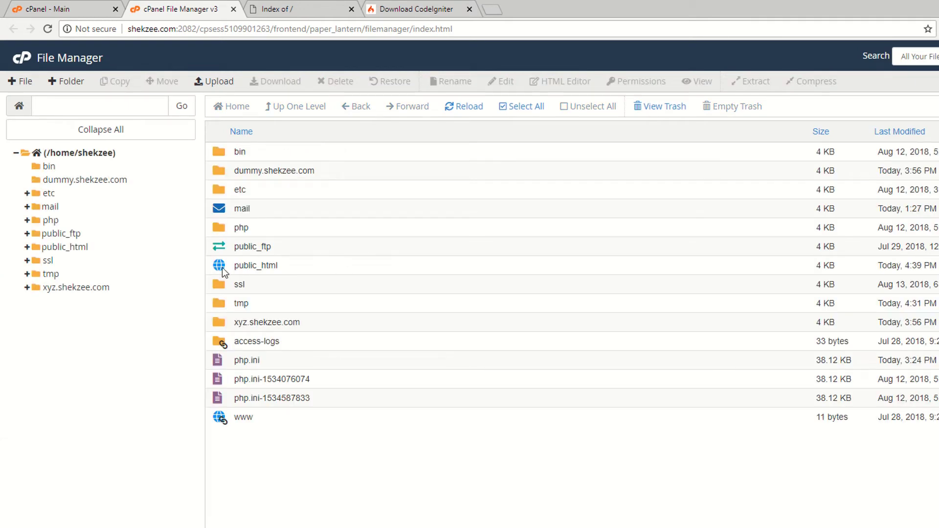
{"action": "left_click", "coordinate": [51, 247]}
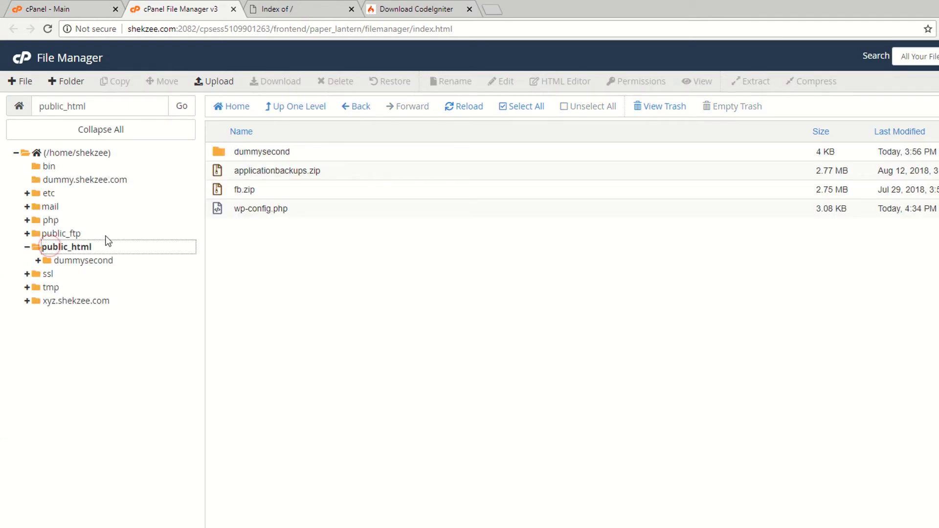
{"action": "left_click", "coordinate": [217, 82]}
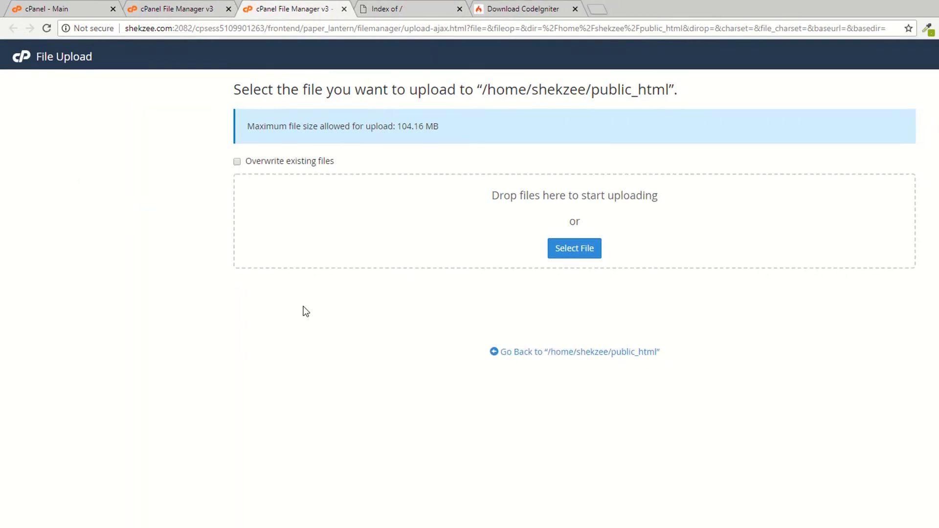
- Drag the downloaded CodeIgniter-3.1.9 (1).zip onto the drop zone instead of using the file picker
{"action": "left_click", "coordinate": [574, 248]}
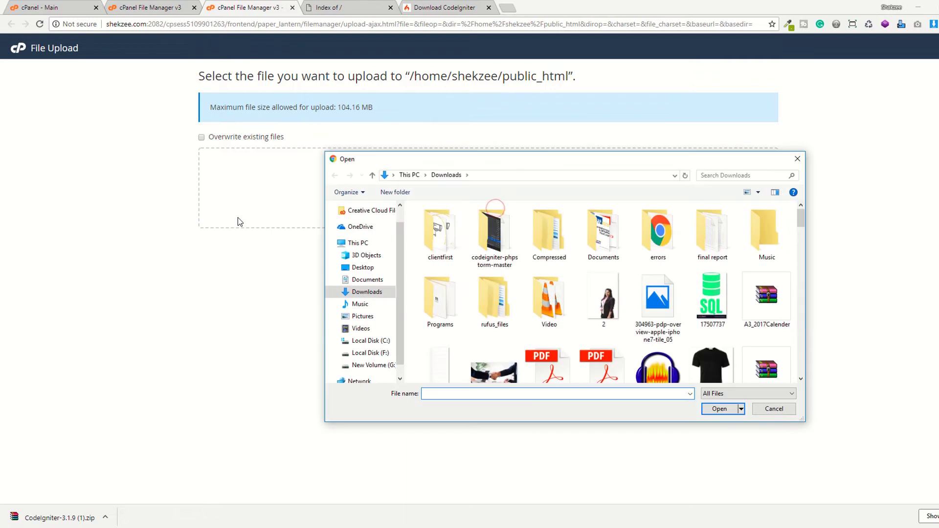
{"action": "left_click", "coordinate": [772, 408]}
{"action": "left_click_drag", "start_coordinate": [69, 511], "coordinate": [498, 197]}
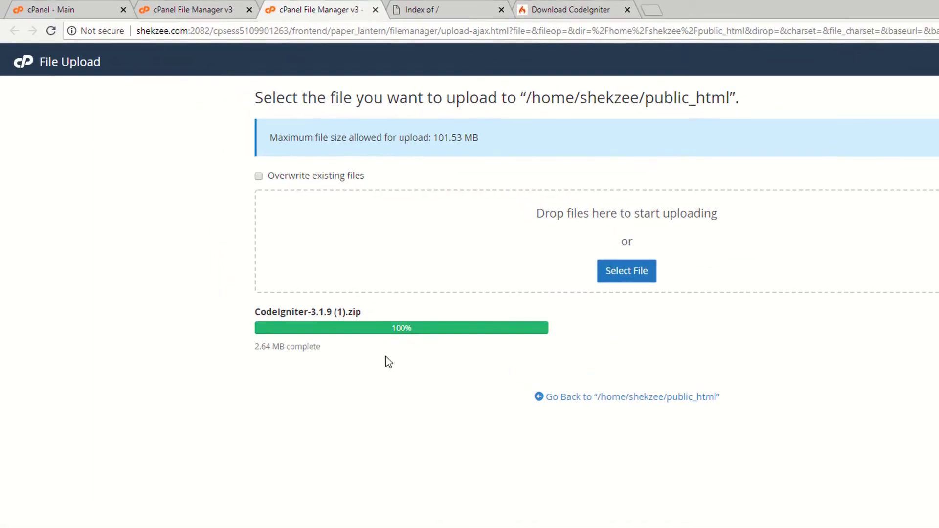
- Refresh public_html and extract CodeIgniter-3.1.9 (1).zip into /public_html
{"action": "left_click", "coordinate": [658, 397]}
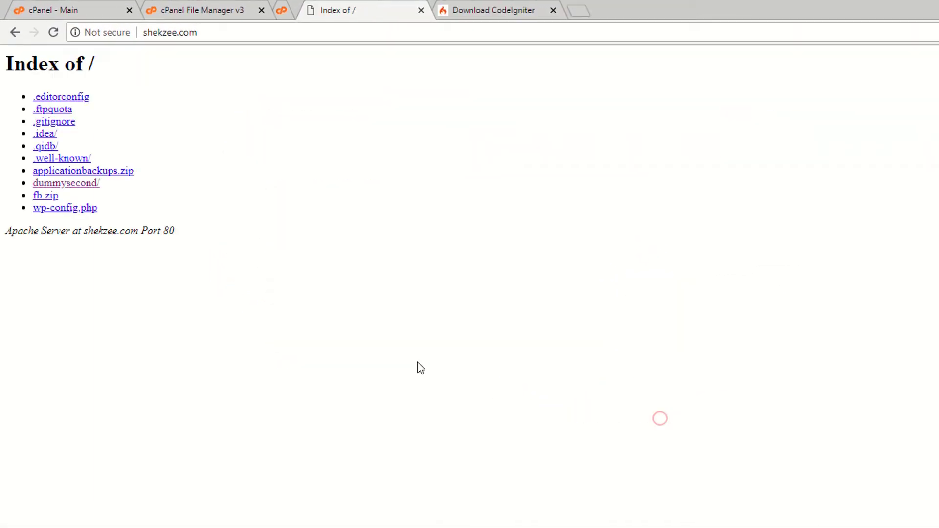
{"action": "left_click", "coordinate": [200, 8]}
{"action": "left_click", "coordinate": [529, 119]}
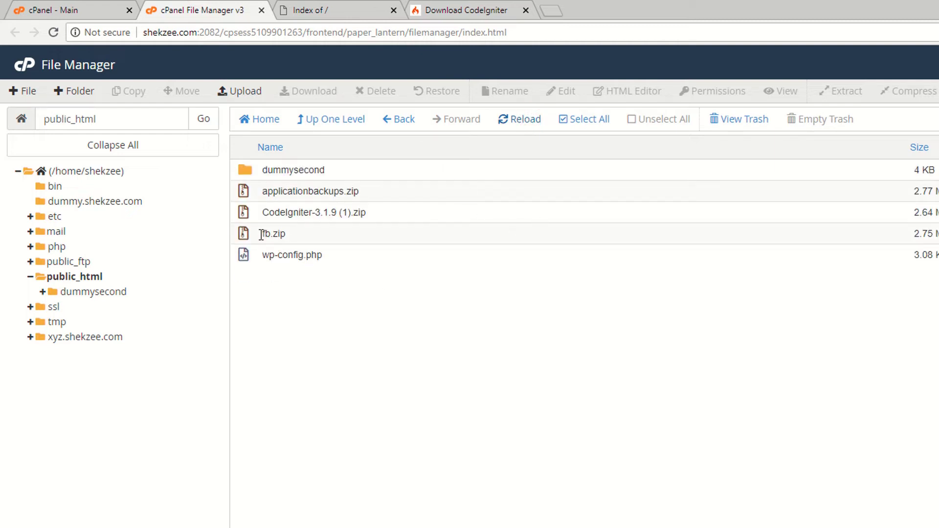
{"action": "left_click", "coordinate": [244, 216]}
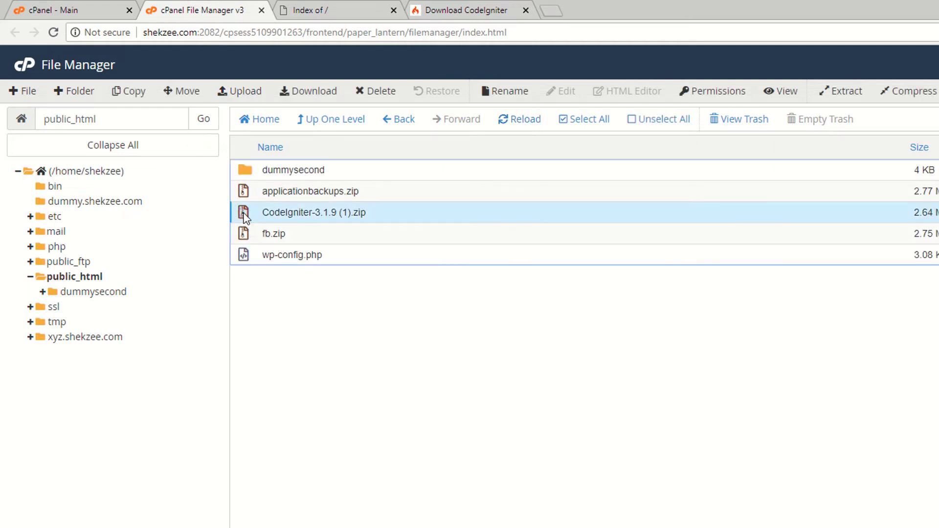
{"action": "right_click", "coordinate": [244, 215]}
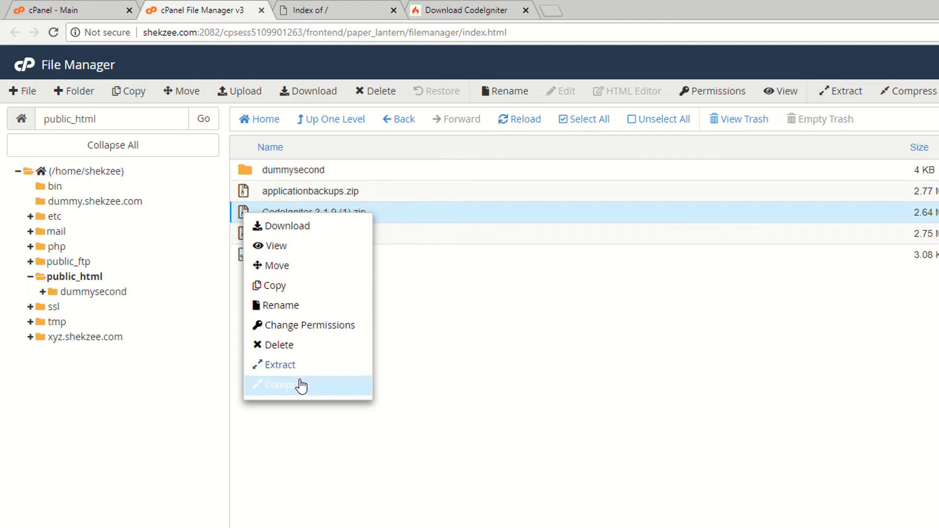
{"action": "left_click", "coordinate": [282, 368]}
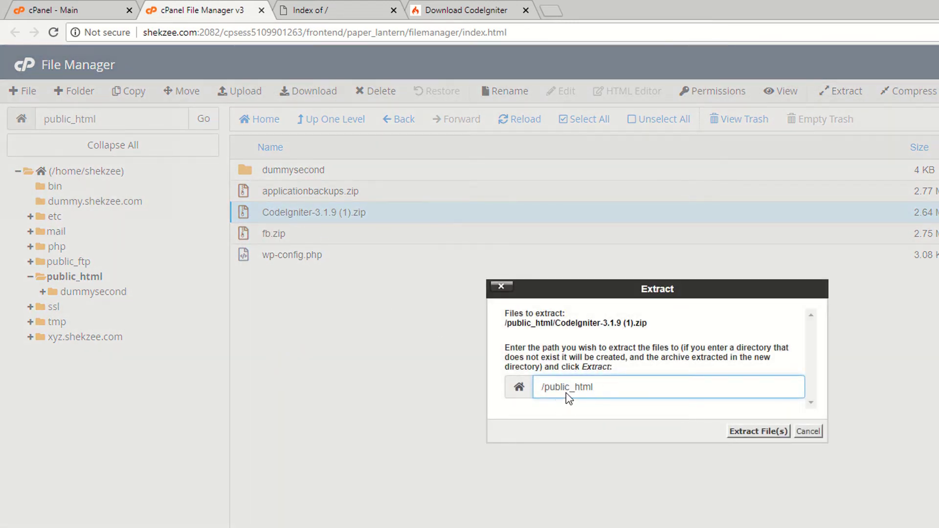
{"action": "left_click", "coordinate": [754, 431]}
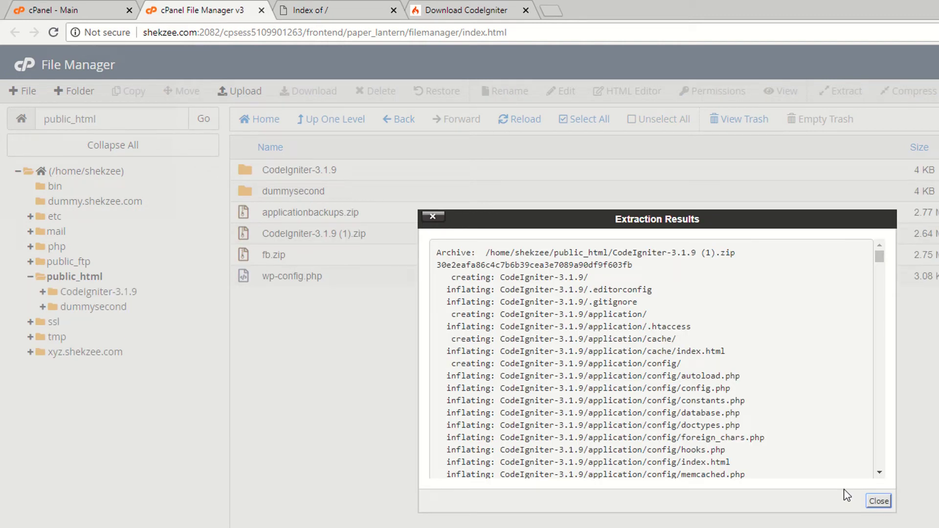
- Refresh the listing and reload the live site's Index of / to see the CodeIgniter-3.1.9 folder
{"action": "left_click", "coordinate": [880, 504]}
{"action": "left_click", "coordinate": [525, 120]}
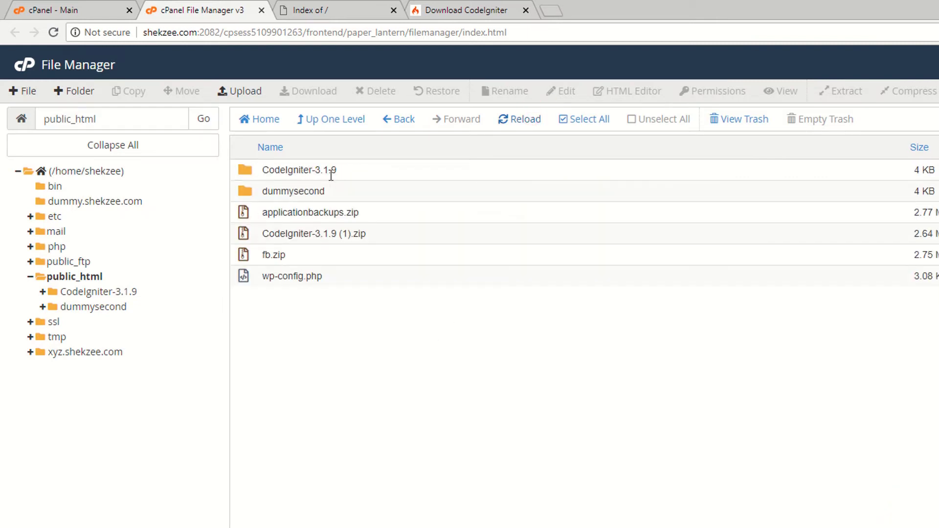
{"action": "left_click", "coordinate": [345, 9]}
{"action": "key", "text": "F5"}
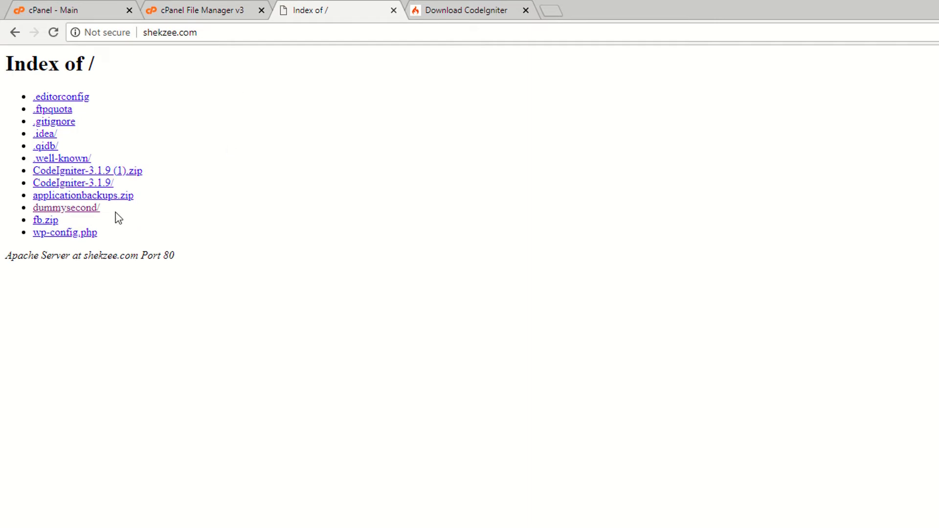
- Open the CodeIgniter-3.1.9 folder in File Manager
{"action": "left_click", "coordinate": [228, 6]}
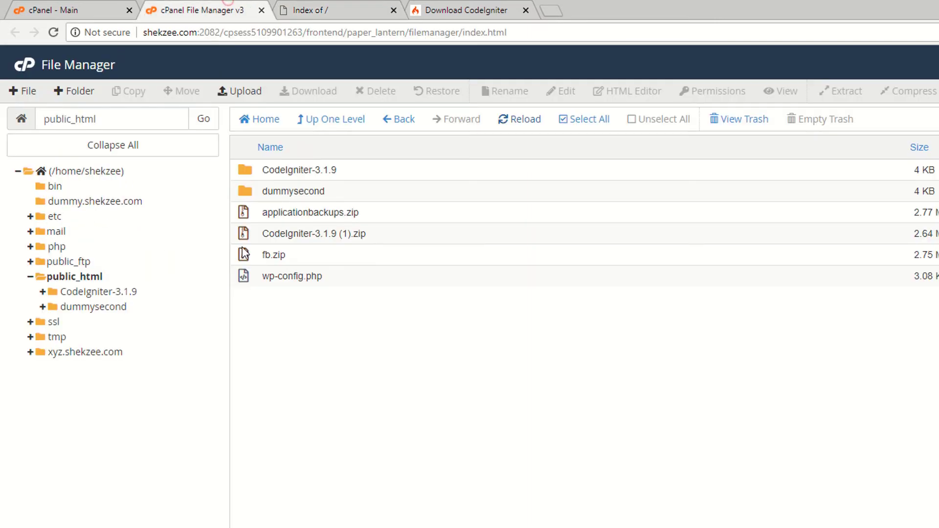
{"action": "double_click", "coordinate": [299, 170]}
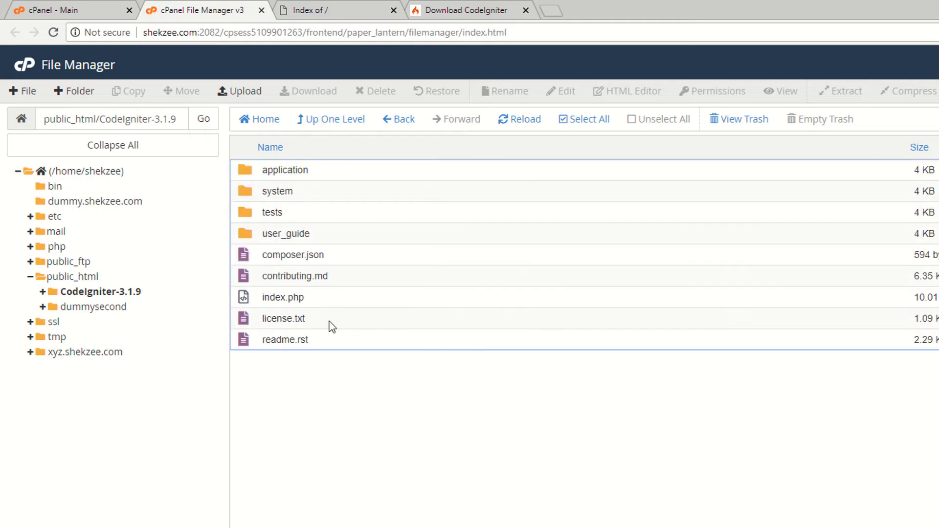
{"action": "left_click", "coordinate": [299, 7]}
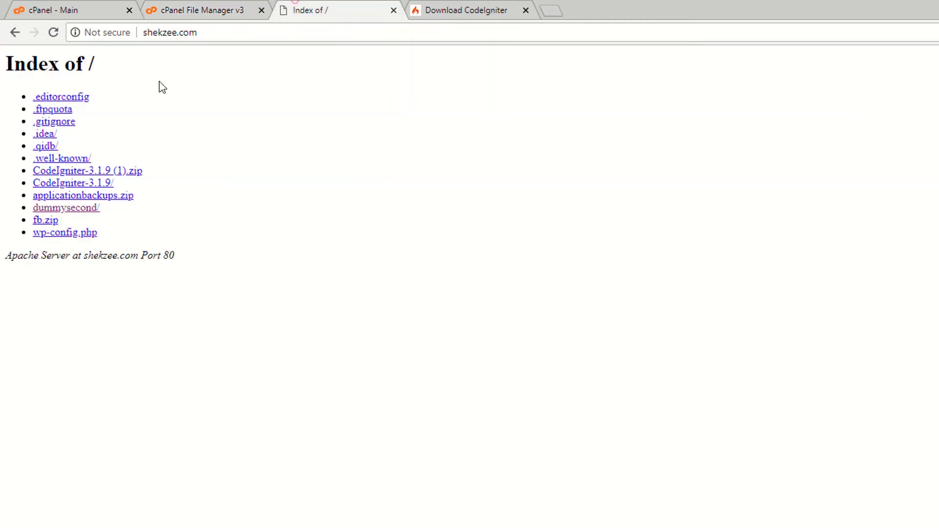
{"action": "left_click", "coordinate": [216, 9]}
{"action": "left_click", "coordinate": [343, 14]}
{"action": "left_click", "coordinate": [223, 7]}
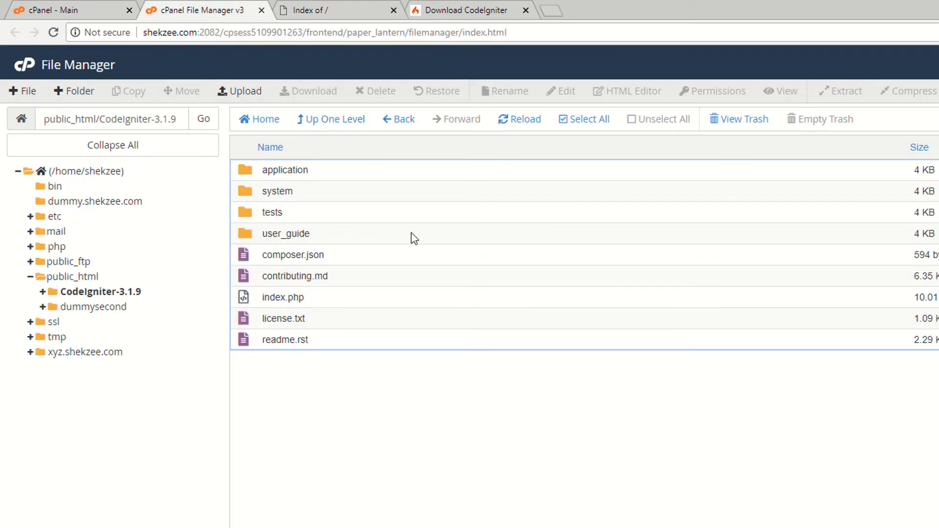
- Move all of CodeIgniter-3.1.9's contents to /public_html and go back to public_html
{"action": "left_click", "coordinate": [563, 121]}
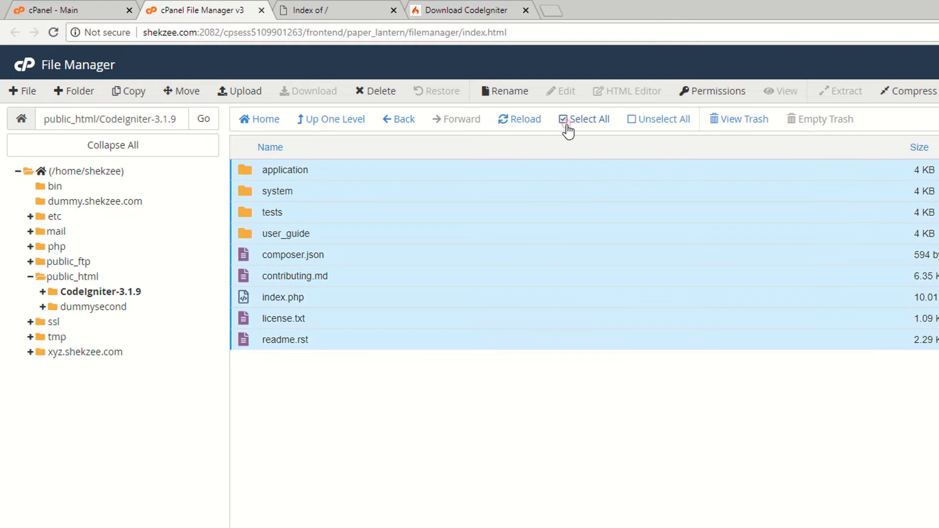
{"action": "right_click", "coordinate": [282, 209]}
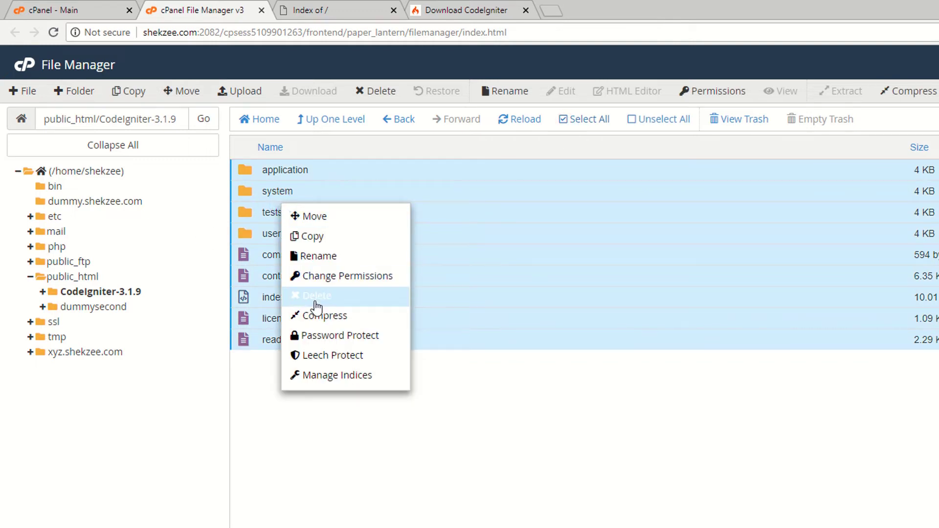
{"action": "left_click", "coordinate": [320, 215]}
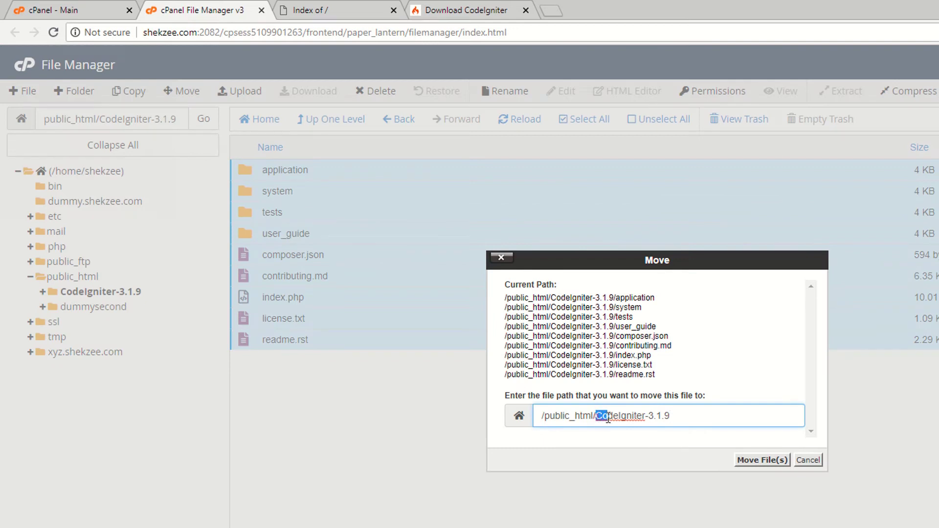
{"action": "left_click_drag", "start_coordinate": [608, 419], "coordinate": [694, 419]}
{"action": "key", "text": "BackSpace"}
{"action": "key", "text": "BackSpace"}
{"action": "left_click", "coordinate": [700, 488]}
{"action": "left_click_drag", "start_coordinate": [545, 415], "coordinate": [640, 419]}
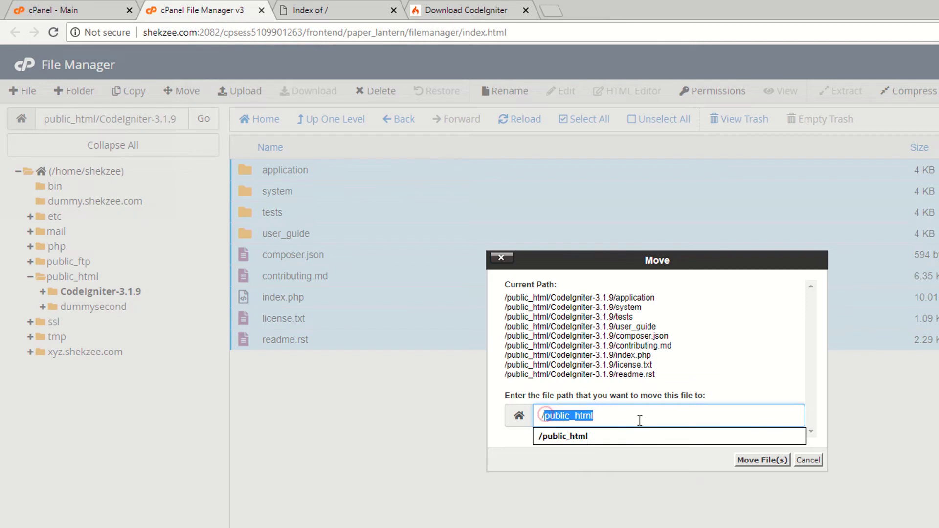
{"action": "left_click", "coordinate": [546, 461]}
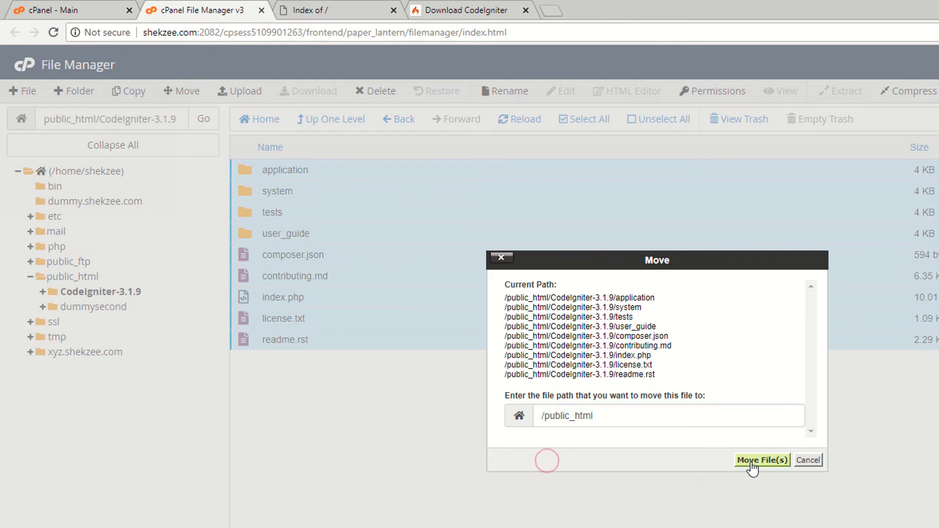
{"action": "left_click", "coordinate": [752, 461]}
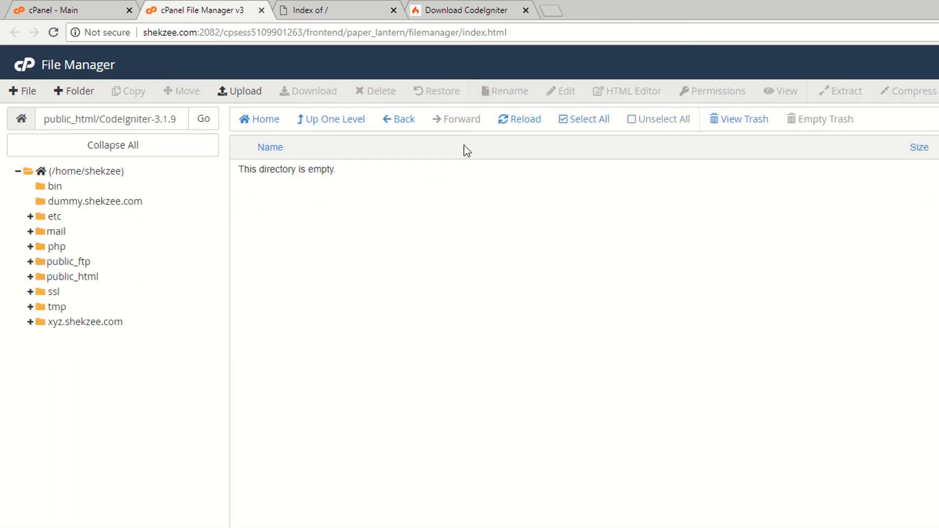
{"action": "left_click", "coordinate": [398, 120]}
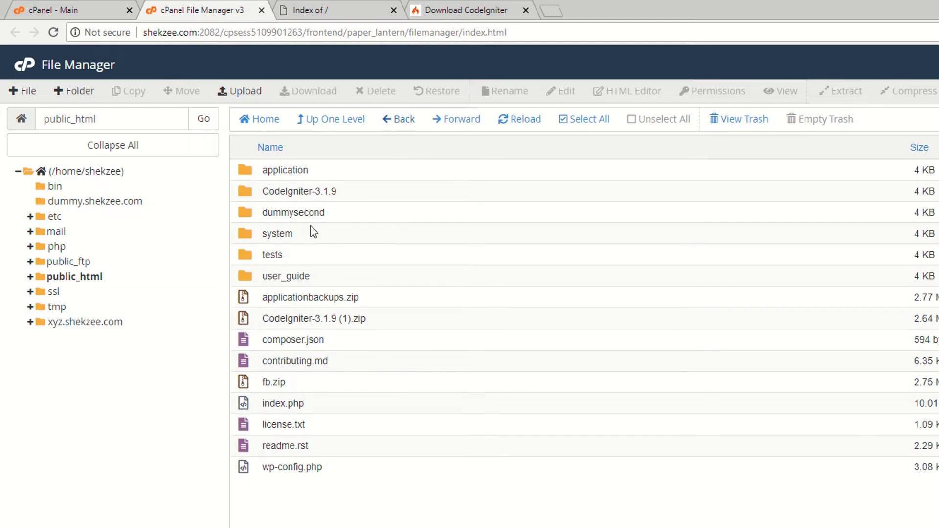
- Permanently delete the empty CodeIgniter-3.1.9 folder, skipping the trash
{"action": "right_click", "coordinate": [250, 193]}
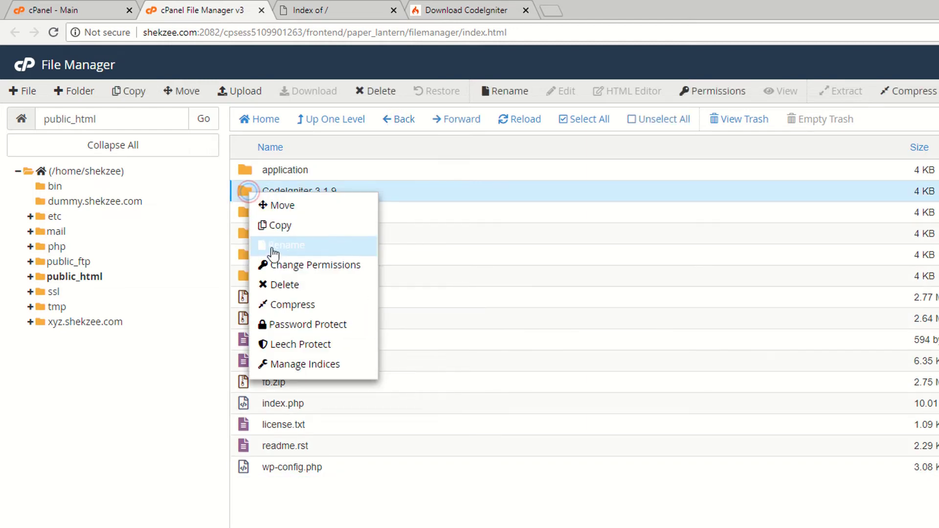
{"action": "left_click", "coordinate": [279, 282]}
{"action": "left_click", "coordinate": [516, 367]}
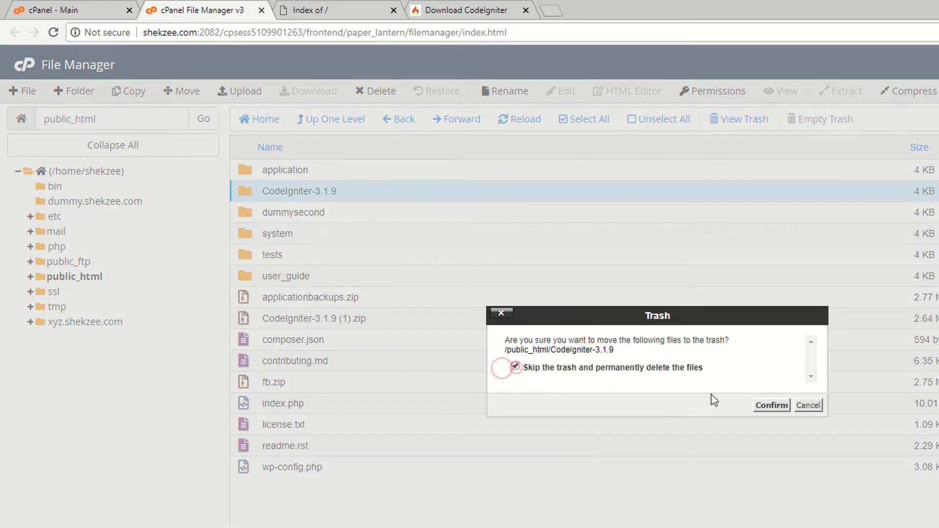
{"action": "left_click", "coordinate": [772, 405]}
- Reload shekzee.com and confirm it shows the Welcome to CodeIgniter! page
{"action": "left_click", "coordinate": [371, 10]}
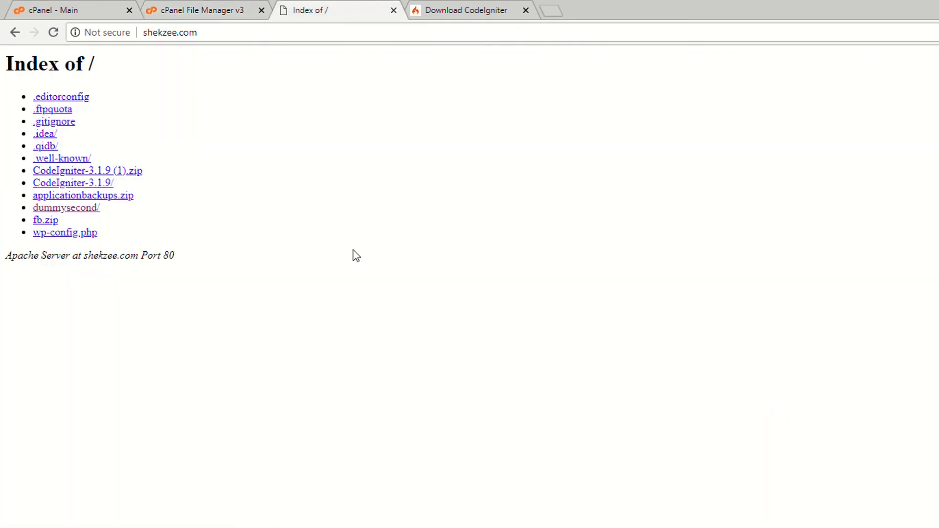
{"action": "key", "text": "F5"}
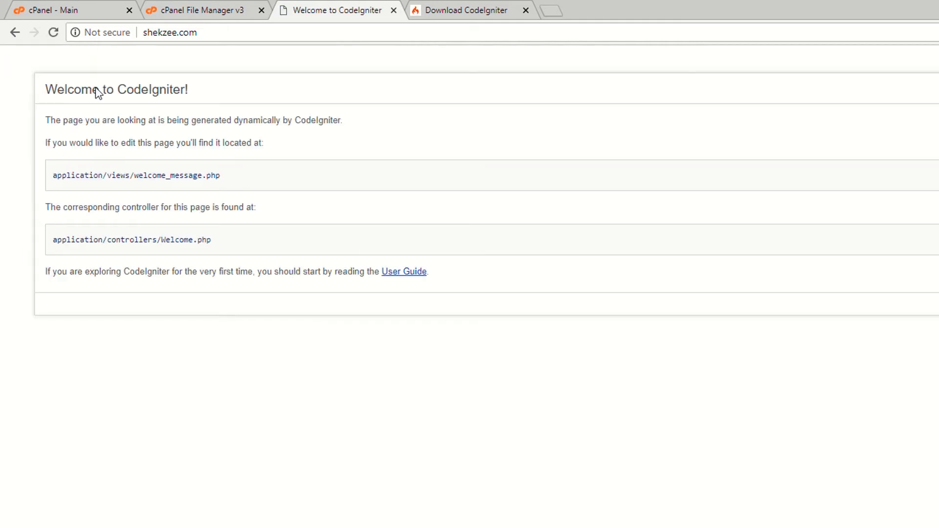
{"action": "left_click_drag", "start_coordinate": [19, 78], "coordinate": [490, 292]}
{"action": "left_click", "coordinate": [634, 214]}
{"action": "key", "text": "ctrl+shift+Tab"}
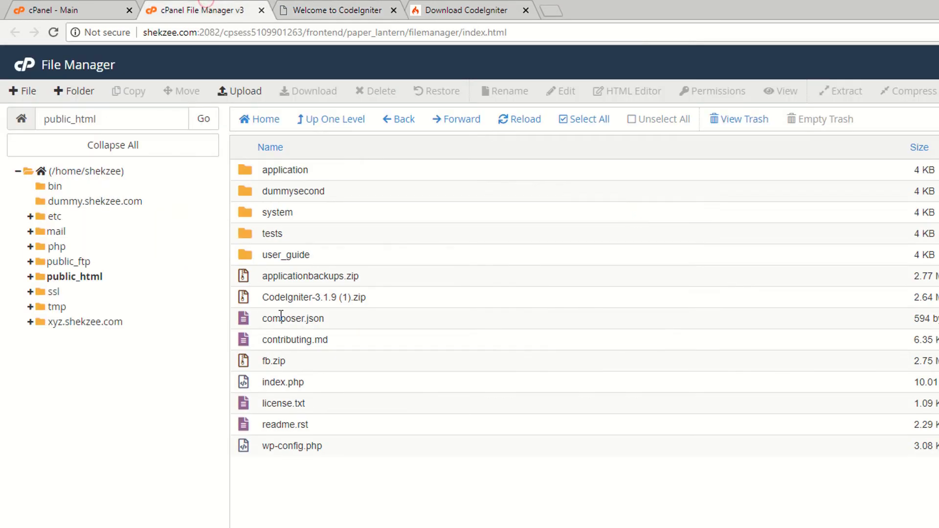
{"action": "key", "text": "ctrl+Tab"}
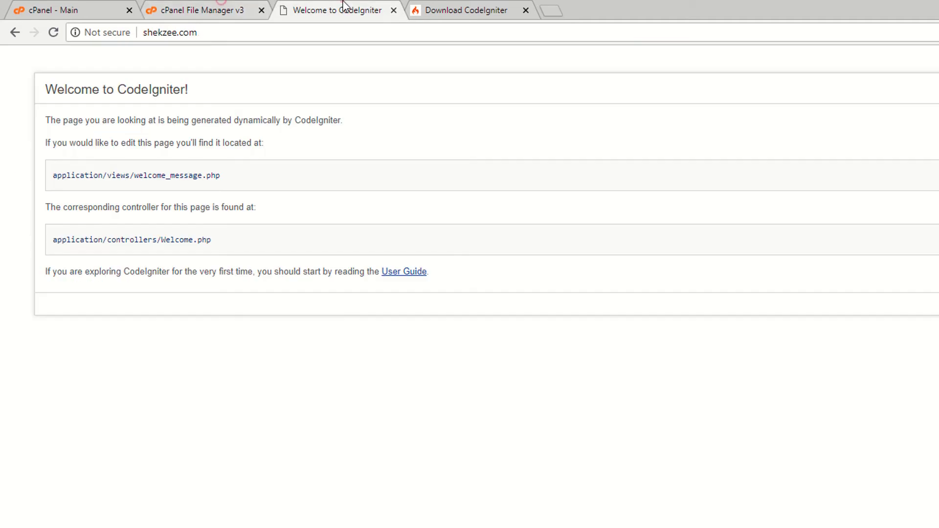
- Reload the File Manager listing to confirm the folder is gone
{"action": "left_click", "coordinate": [204, 7]}
{"action": "left_click", "coordinate": [244, 33]}
{"action": "left_click", "coordinate": [319, 10]}
{"action": "left_click", "coordinate": [168, 10]}
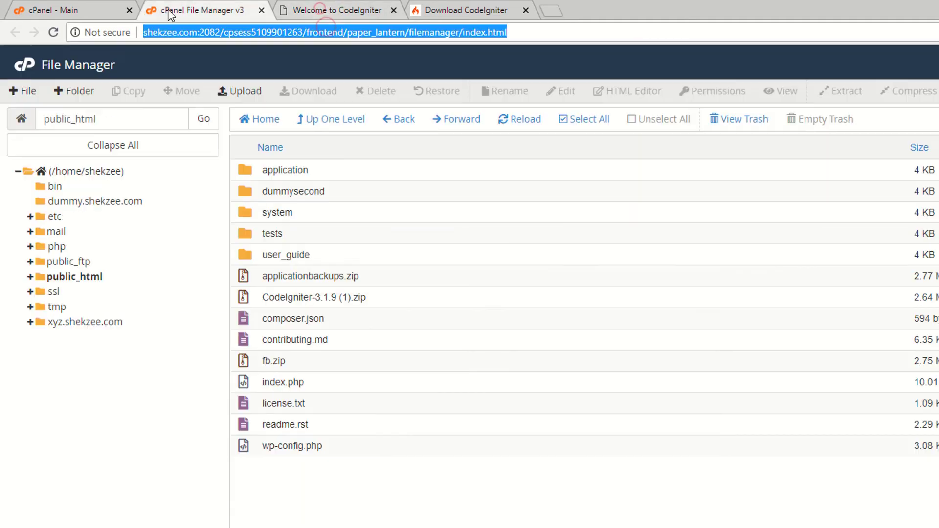
{"action": "key", "text": "Return"}
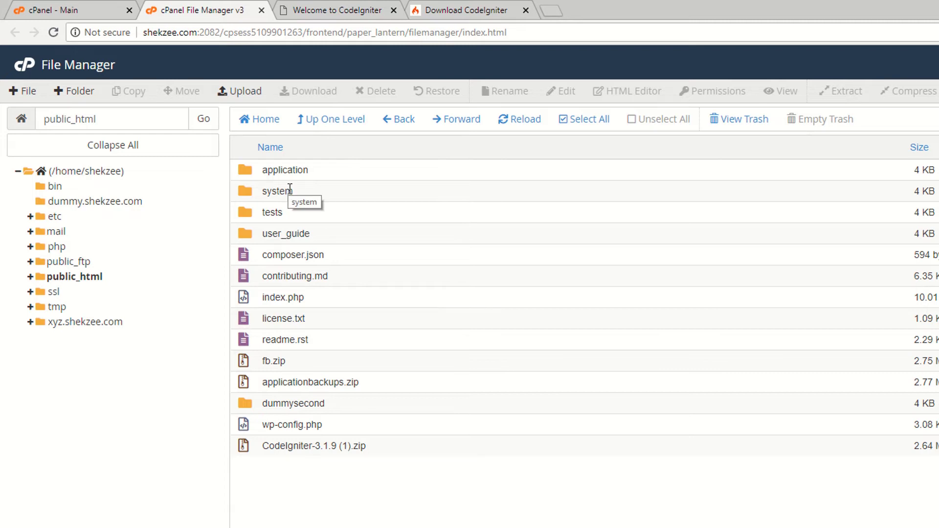
- Go to the cPanel dashboard and open MySQL Databases
{"action": "left_click", "coordinate": [88, 7]}
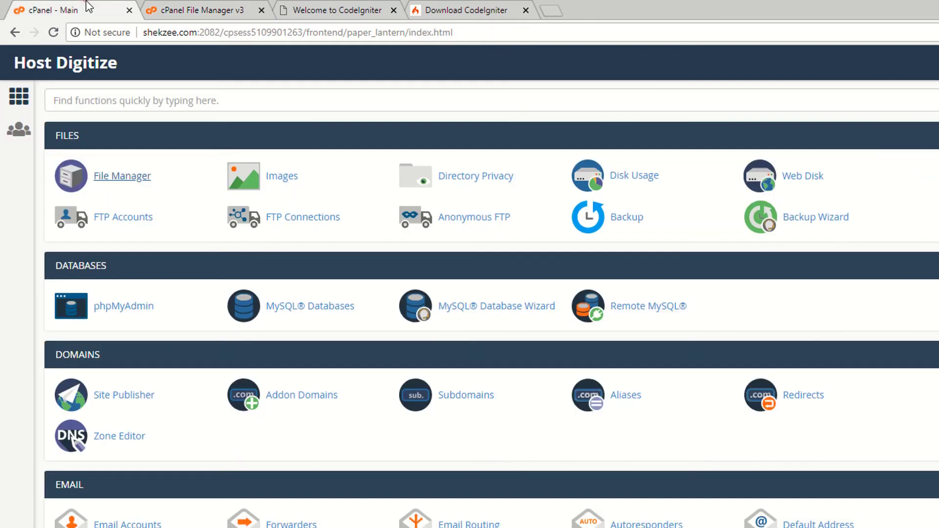
{"action": "left_click", "coordinate": [223, 7]}
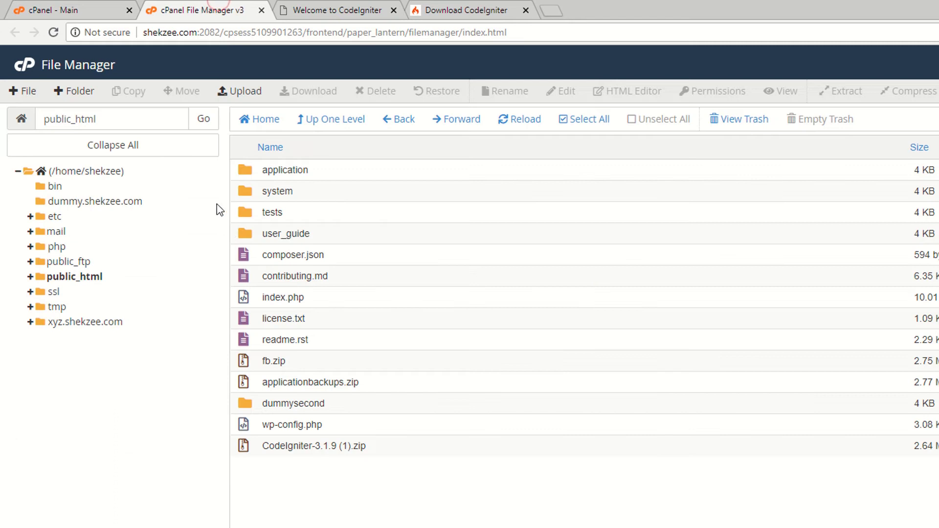
{"action": "left_click", "coordinate": [44, 7]}
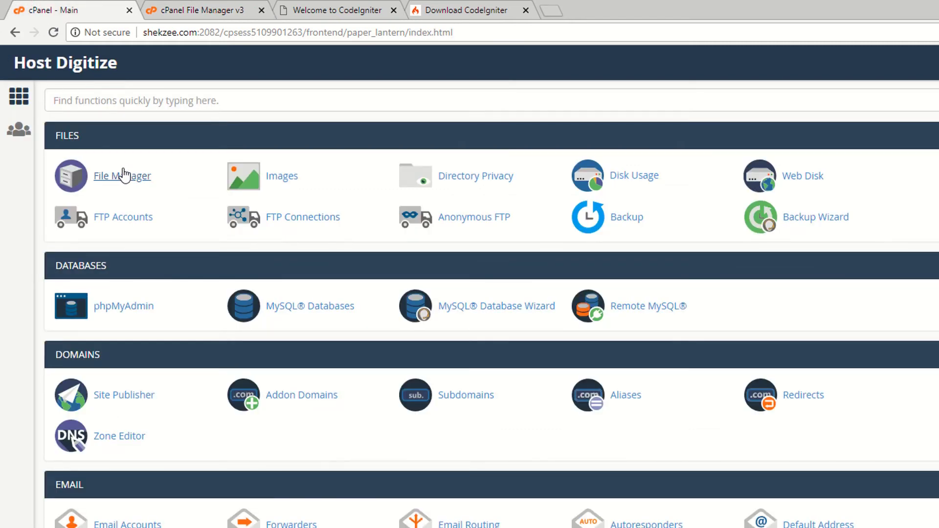
{"action": "left_click", "coordinate": [177, 7]}
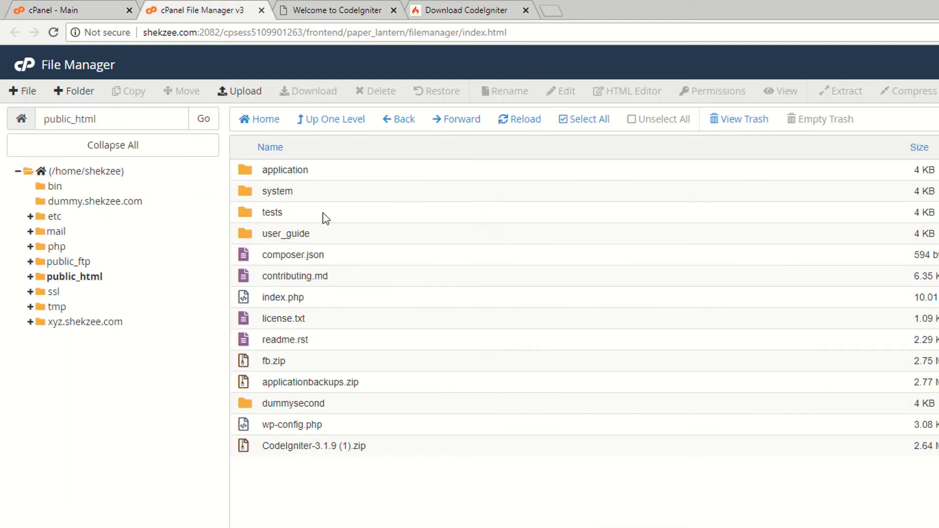
{"action": "left_click", "coordinate": [333, 10]}
{"action": "left_click", "coordinate": [205, 7]}
{"action": "key", "text": "ctrl+shift+Tab"}
{"action": "scroll", "coordinate": [225, 296], "scroll_direction": "down", "scroll_amount": 3}
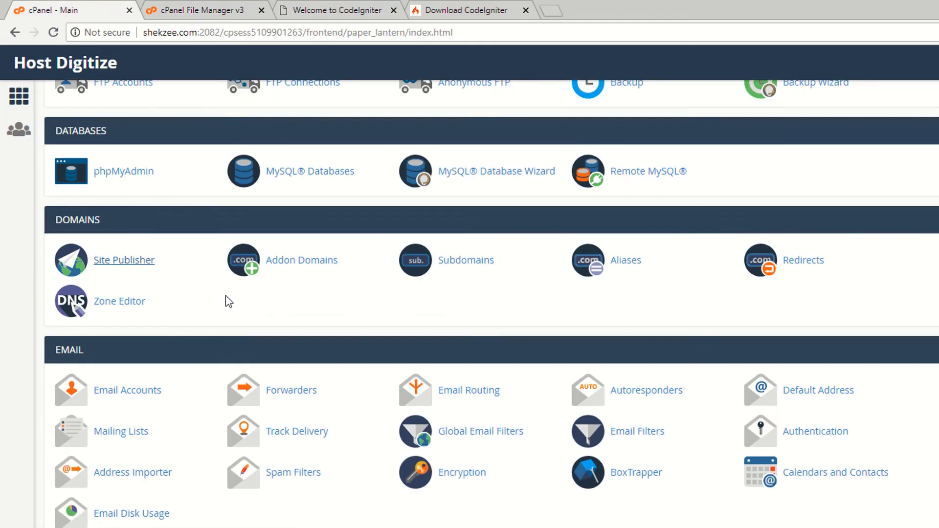
{"action": "left_click", "coordinate": [318, 169]}
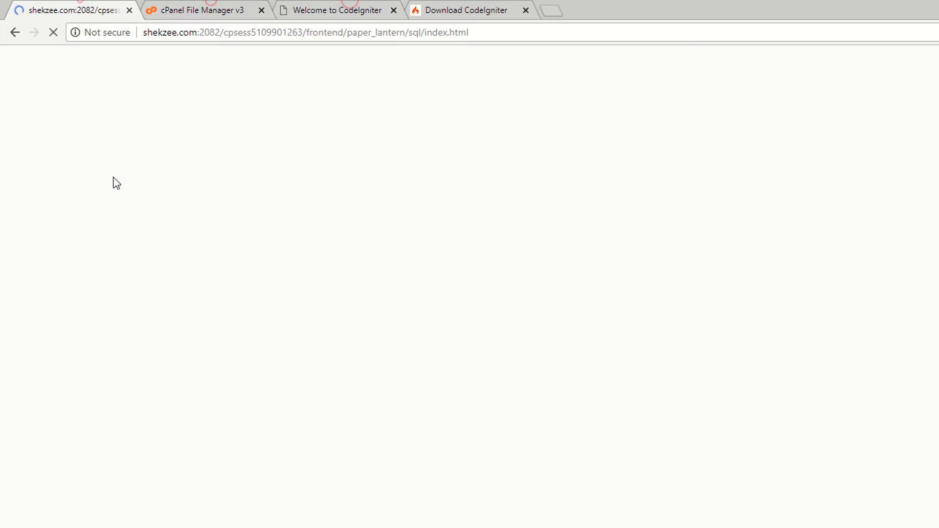
- Create a new database named ci (shekzee_ci) and go back to the databases page
{"action": "scroll", "coordinate": [386, 277], "scroll_direction": "down", "scroll_amount": 2}
{"action": "left_click", "coordinate": [215, 242]}
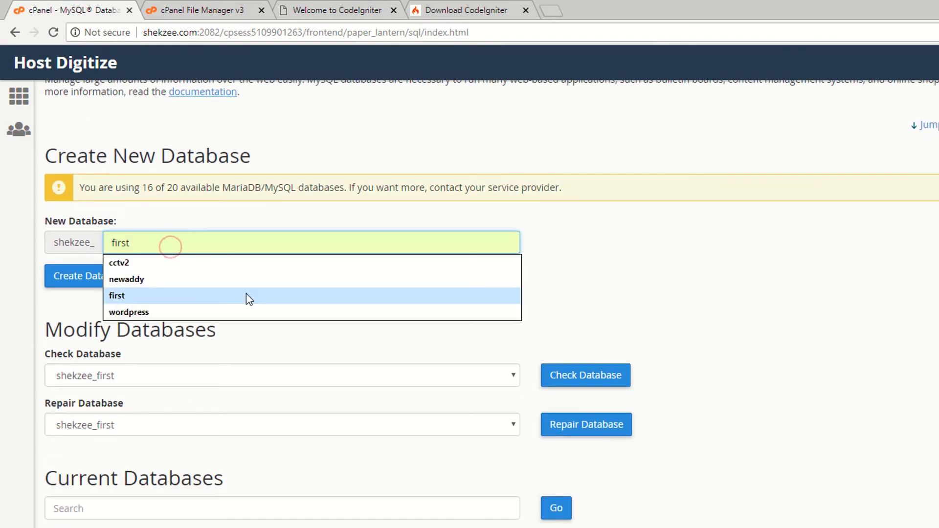
{"action": "type", "text": "codeigniter"}
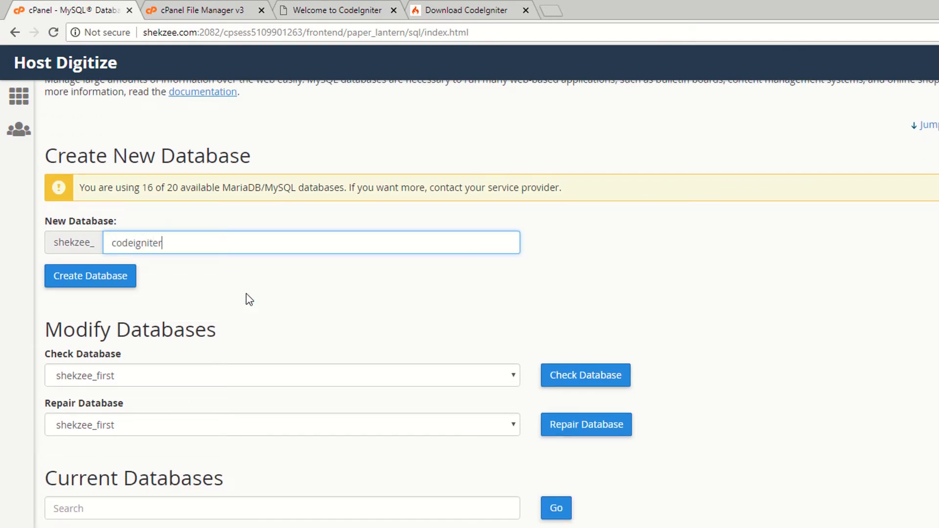
{"action": "key", "text": "ctrl+a"}
{"action": "key", "text": "BackSpace"}
{"action": "type", "text": "ci"}
{"action": "left_click", "coordinate": [675, 294]}
{"action": "left_click", "coordinate": [79, 284]}
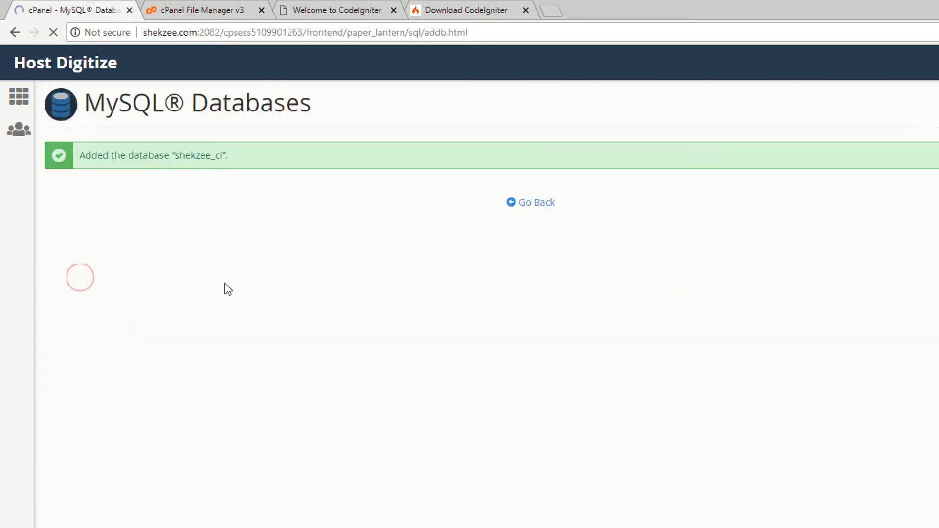
{"action": "left_click", "coordinate": [536, 202]}
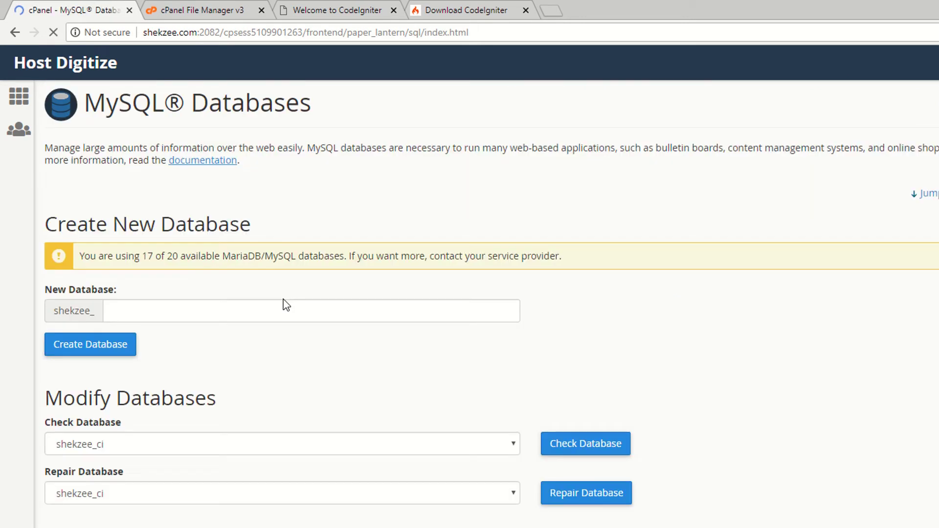
{"action": "scroll", "coordinate": [286, 304], "scroll_direction": "down", "scroll_amount": 7}
{"action": "scroll", "coordinate": [286, 304], "scroll_direction": "down", "scroll_amount": 15}
- Create a MySQL user named ci with its password
{"action": "scroll", "coordinate": [181, 315], "scroll_direction": "up", "scroll_amount": 8}
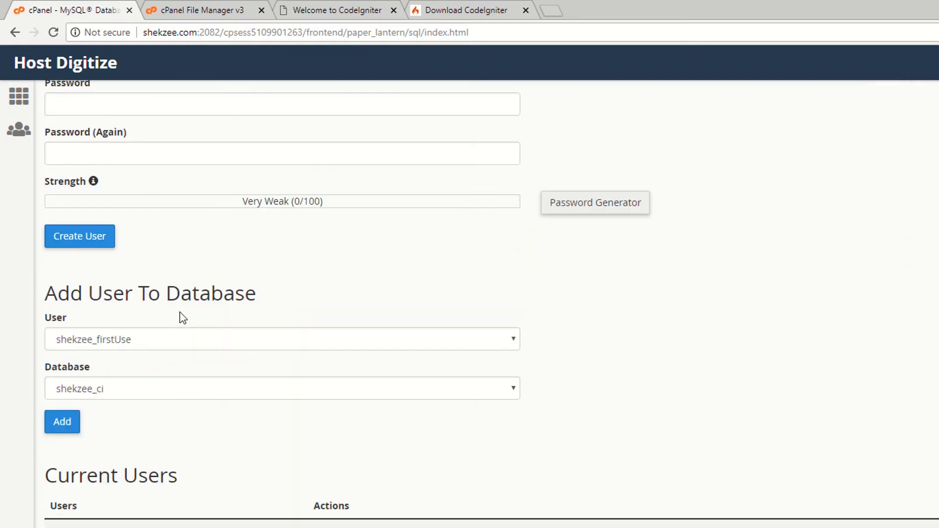
{"action": "scroll", "coordinate": [182, 318], "scroll_direction": "up", "scroll_amount": 1}
{"action": "left_click", "coordinate": [123, 384]}
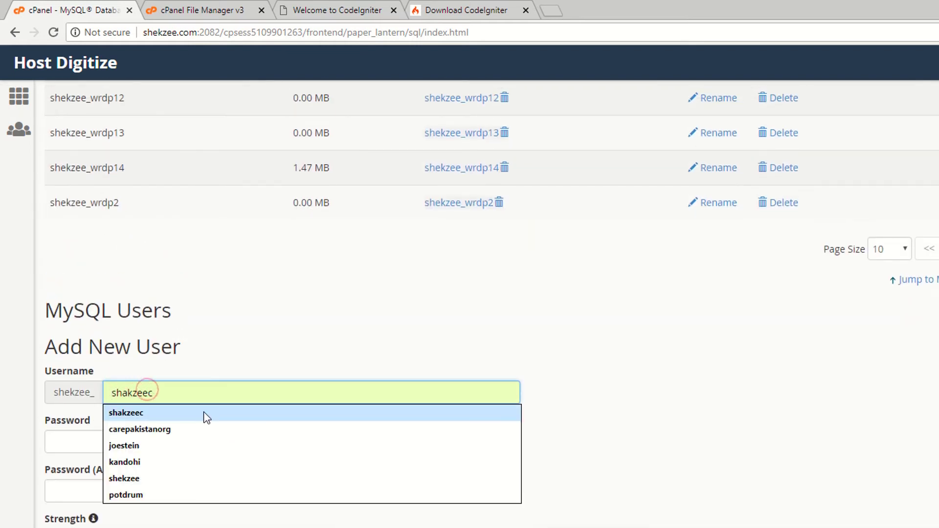
{"action": "type", "text": "ci"}
{"action": "left_click", "coordinate": [122, 435]}
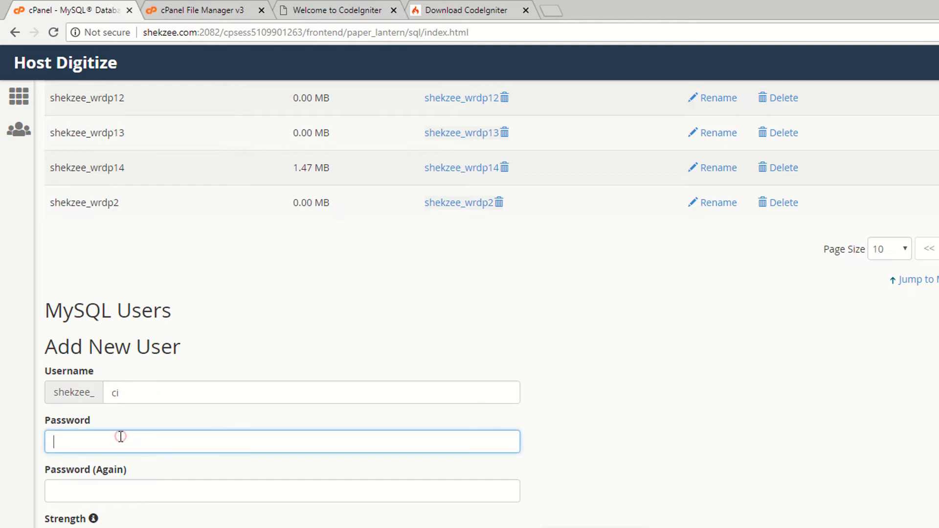
{"action": "left_click", "coordinate": [80, 488]}
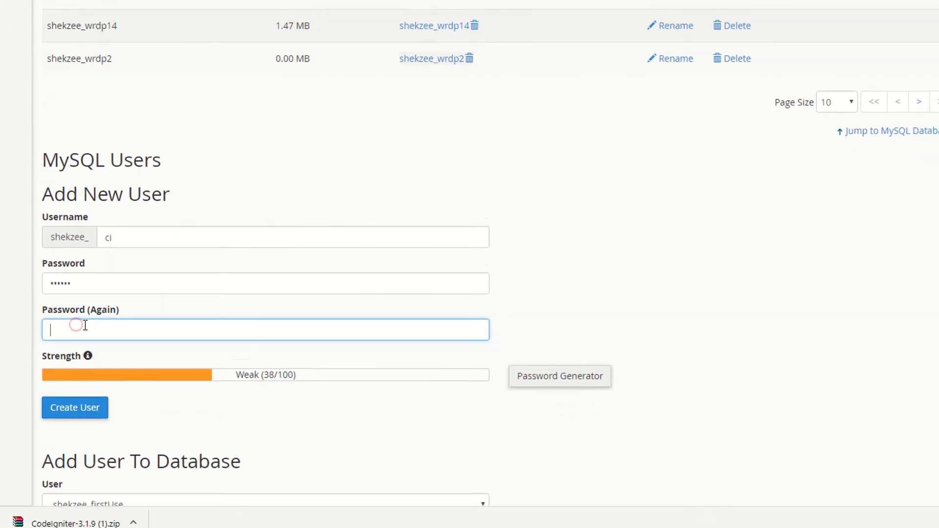
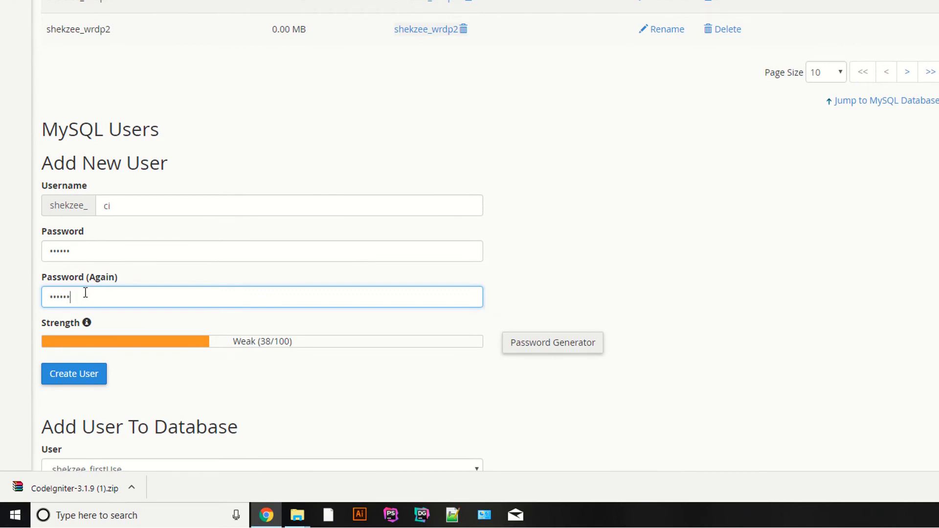
{"action": "left_click", "coordinate": [74, 369]}
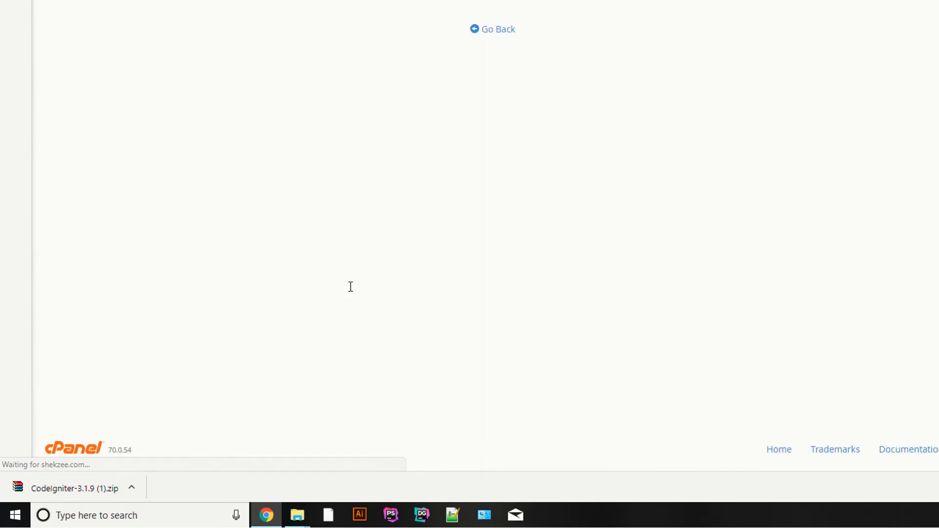
- Return to MySQL Databases and locate the Add User To Database section
{"action": "left_click", "coordinate": [496, 25]}
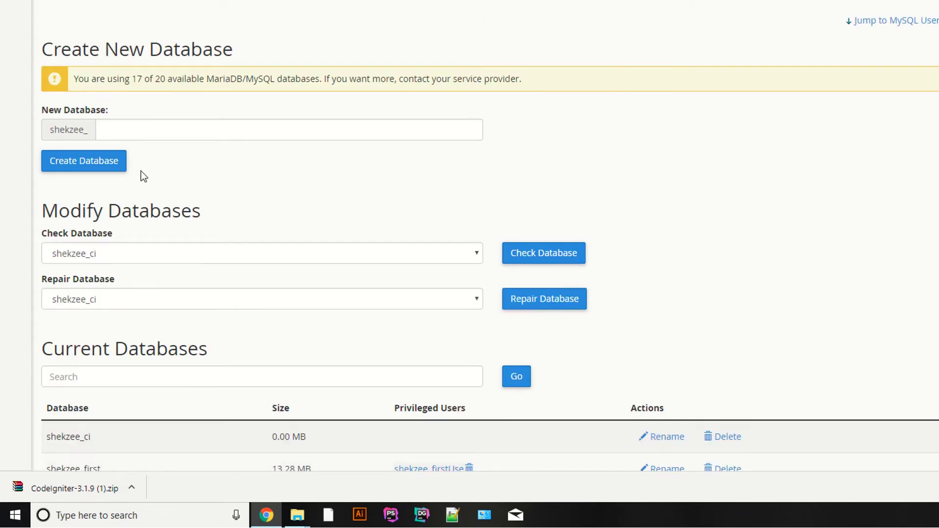
{"action": "scroll", "coordinate": [457, 189], "scroll_direction": "down", "scroll_amount": 2}
{"action": "scroll", "coordinate": [312, 149], "scroll_direction": "down", "scroll_amount": 18}
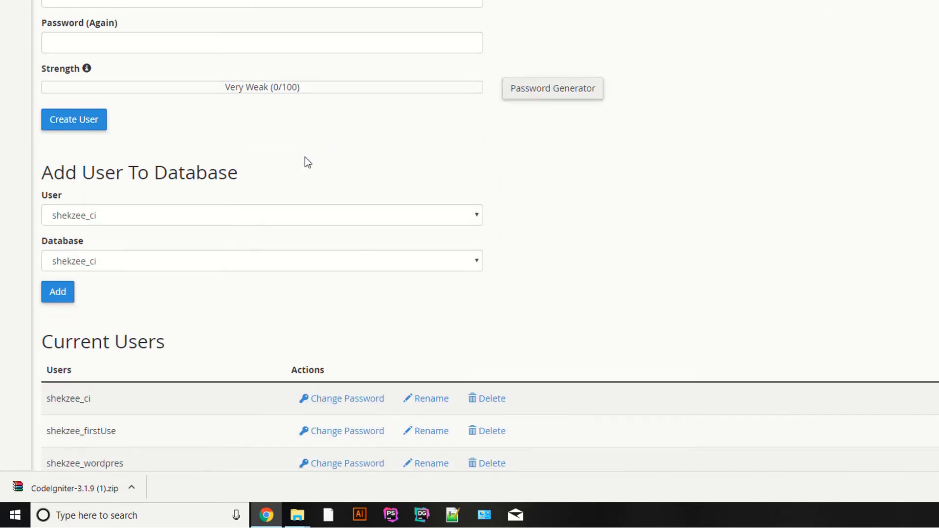
{"action": "scroll", "coordinate": [152, 149], "scroll_direction": "up", "scroll_amount": 3}
{"action": "scroll", "coordinate": [39, 110], "scroll_direction": "down", "scroll_amount": 5}
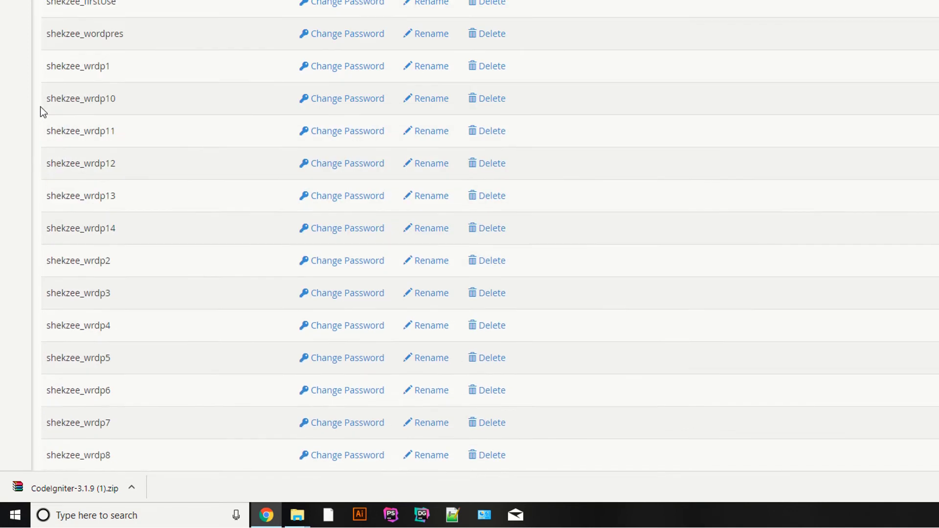
{"action": "scroll", "coordinate": [41, 110], "scroll_direction": "up", "scroll_amount": 3}
{"action": "scroll", "coordinate": [41, 109], "scroll_direction": "up", "scroll_amount": 6}
{"action": "left_click_drag", "start_coordinate": [51, 225], "coordinate": [371, 224]}
{"action": "left_click", "coordinate": [370, 225]}
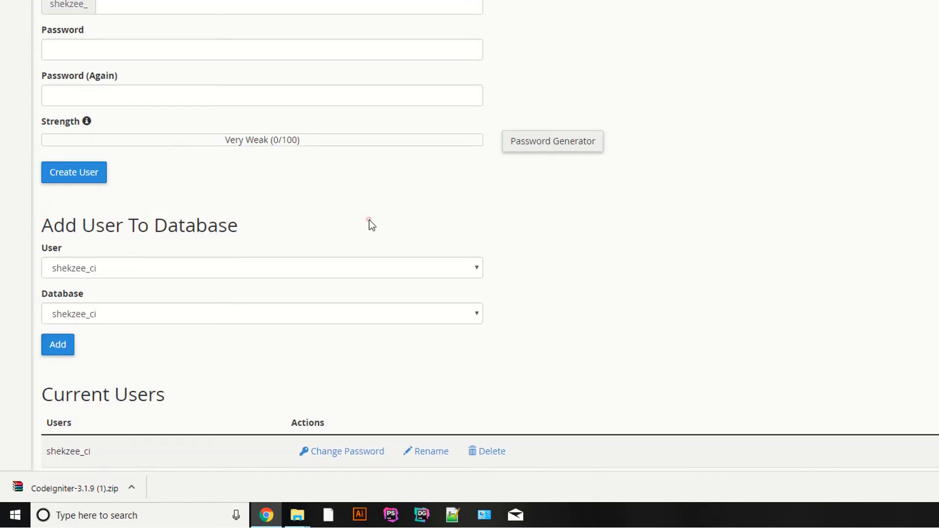
- Add the shekzee_ci user to the shekzee_ci database
{"action": "left_click", "coordinate": [92, 272]}
{"action": "left_click", "coordinate": [89, 289]}
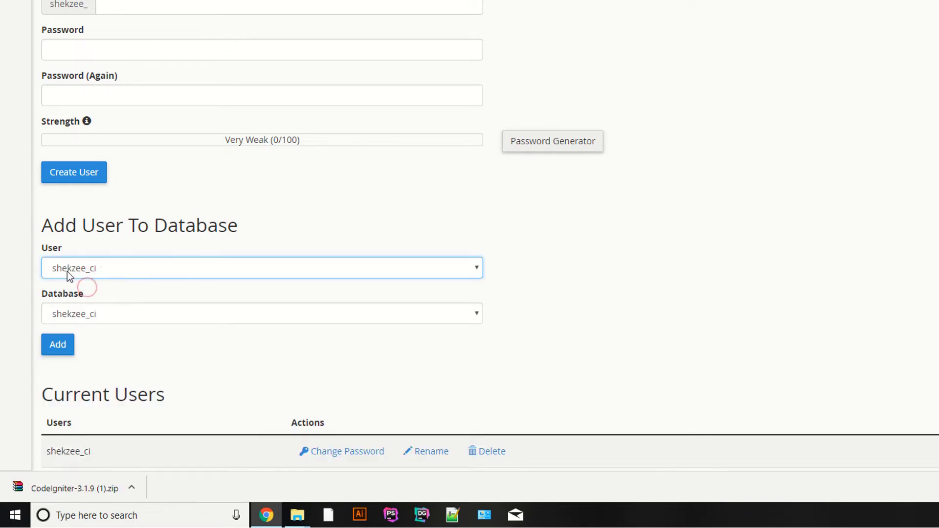
{"action": "left_click", "coordinate": [95, 321]}
{"action": "left_click", "coordinate": [101, 98]}
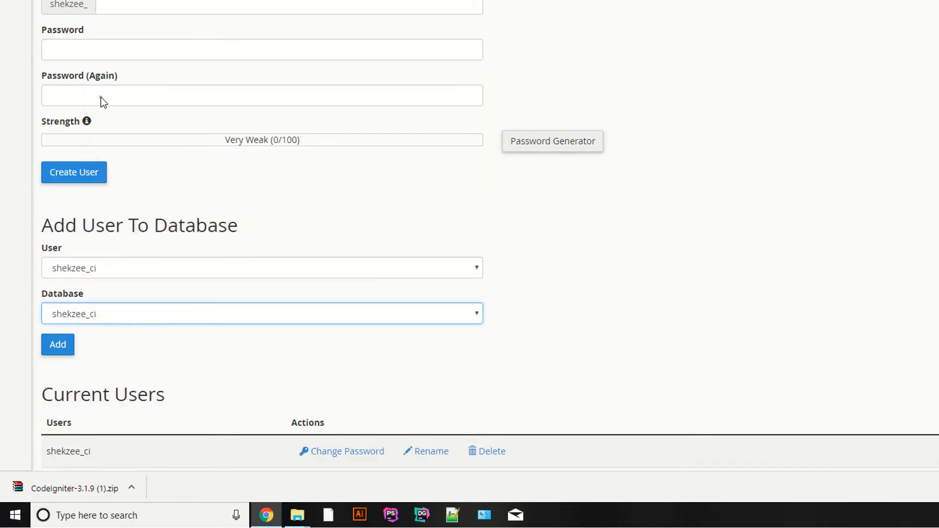
{"action": "left_click", "coordinate": [58, 345]}
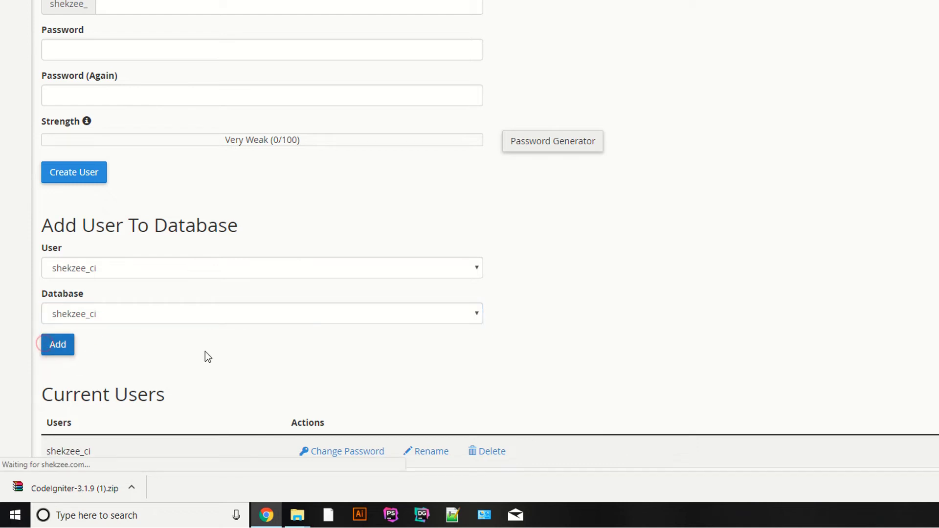
- Grant ALL PRIVILEGES, then reopen MySQL Databases and select the shekzee_ci database name
{"action": "left_click", "coordinate": [61, 54]}
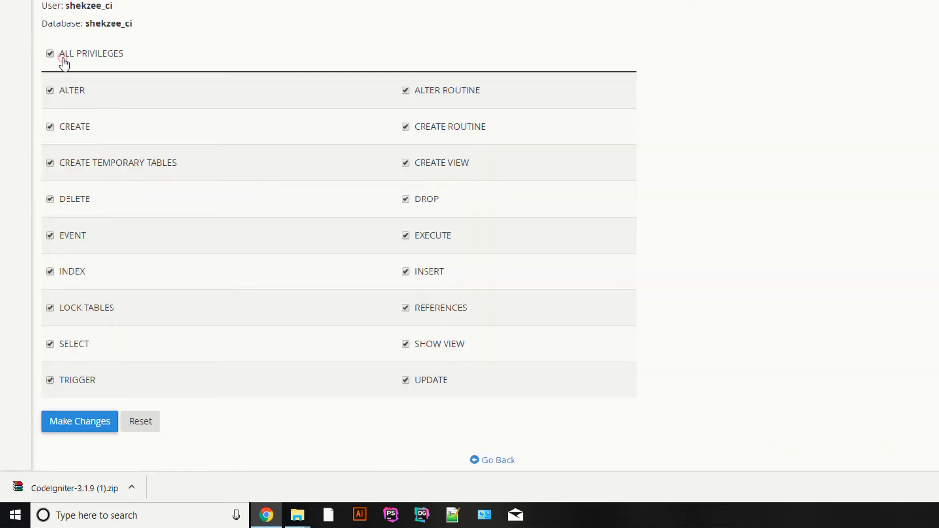
{"action": "left_click", "coordinate": [76, 426]}
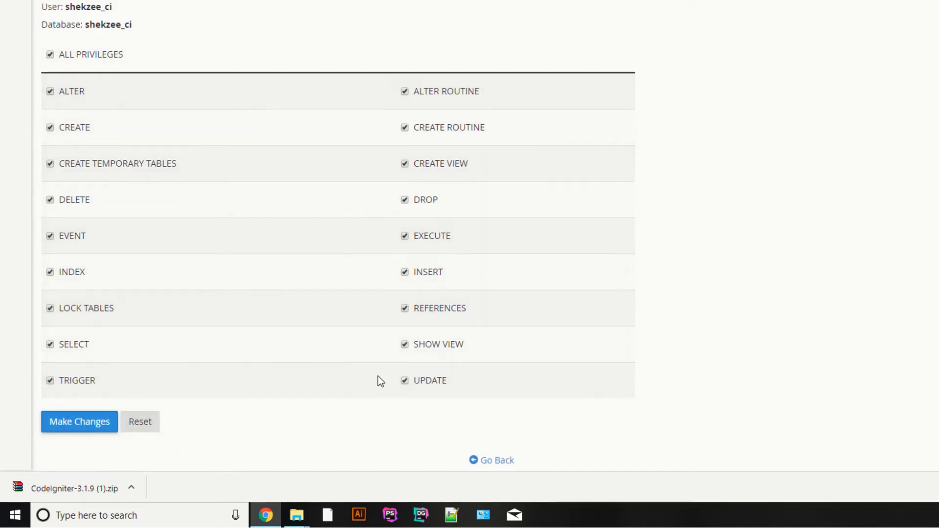
{"action": "left_click", "coordinate": [144, 6]}
{"action": "left_click", "coordinate": [66, 5]}
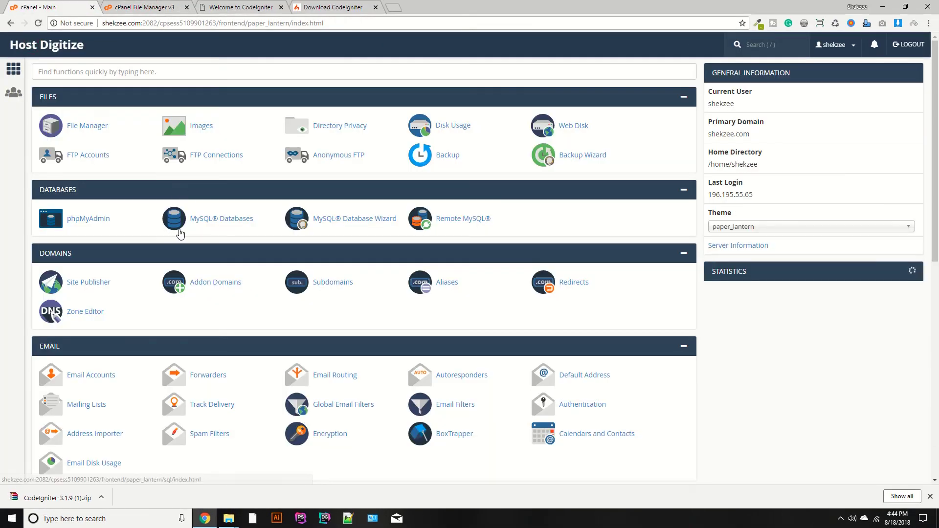
{"action": "left_click", "coordinate": [198, 217]}
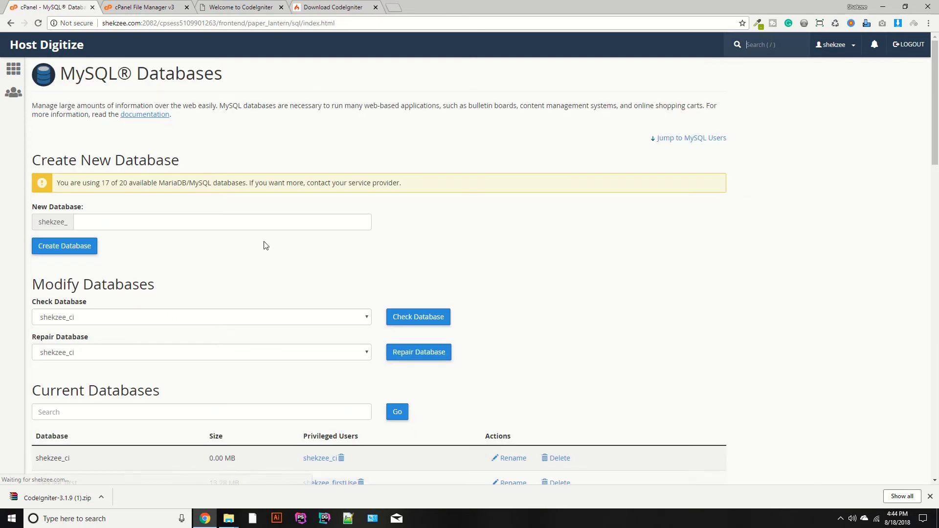
{"action": "scroll", "coordinate": [262, 245], "scroll_direction": "down", "scroll_amount": 5}
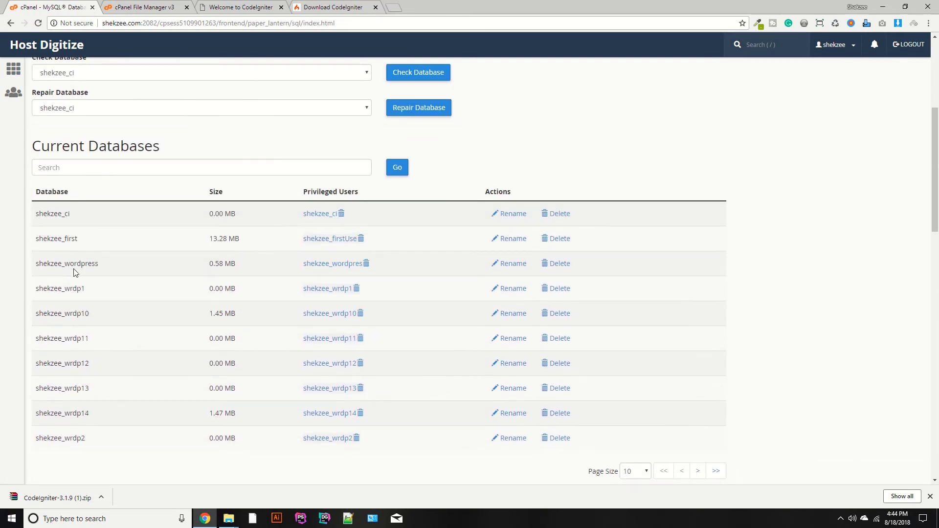
{"action": "double_click", "coordinate": [52, 214]}
{"action": "key", "text": "ctrl+c"}
- Open application/config/database.php in the File Manager editor
{"action": "left_click", "coordinate": [164, 6]}
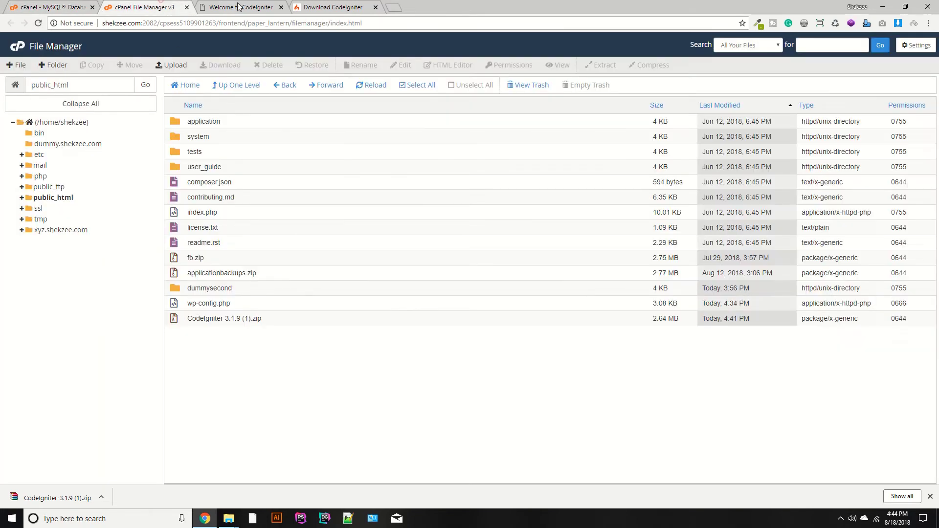
{"action": "left_click", "coordinate": [240, 6]}
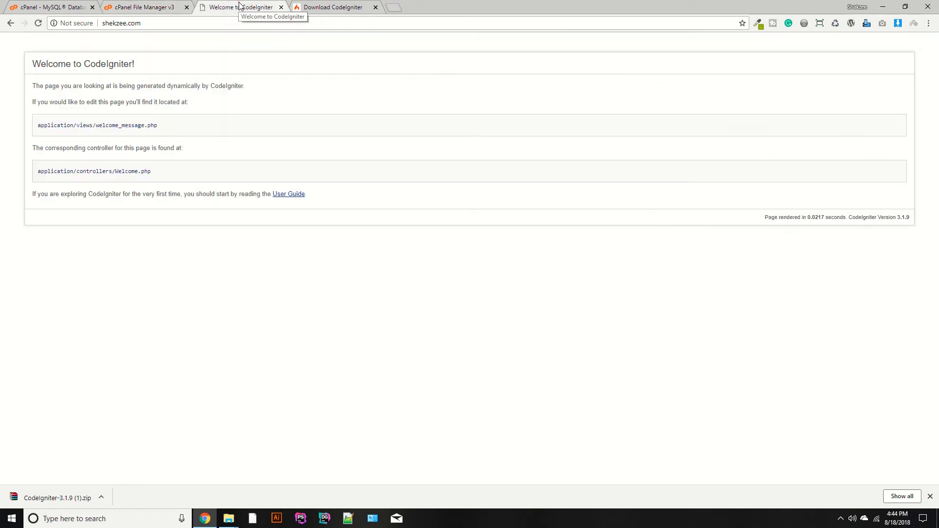
{"action": "left_click", "coordinate": [133, 7]}
{"action": "double_click", "coordinate": [176, 127]}
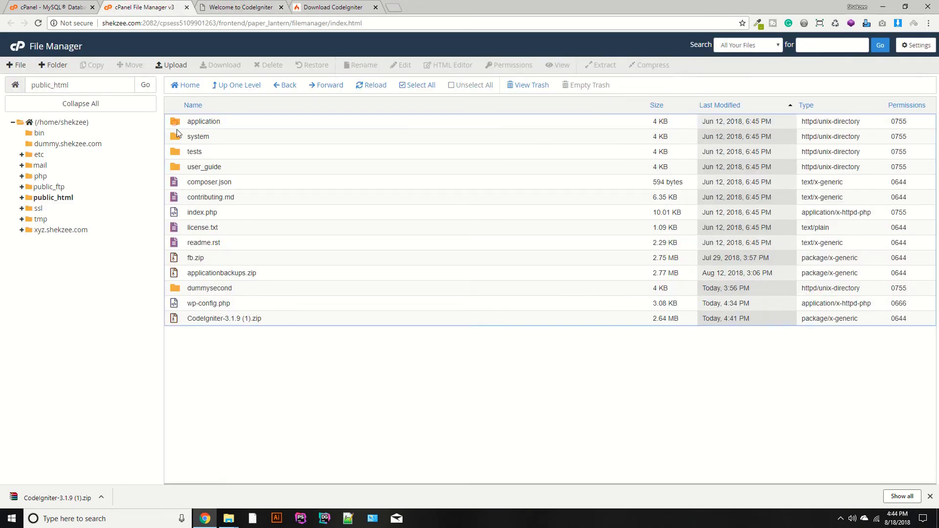
{"action": "double_click", "coordinate": [245, 187]}
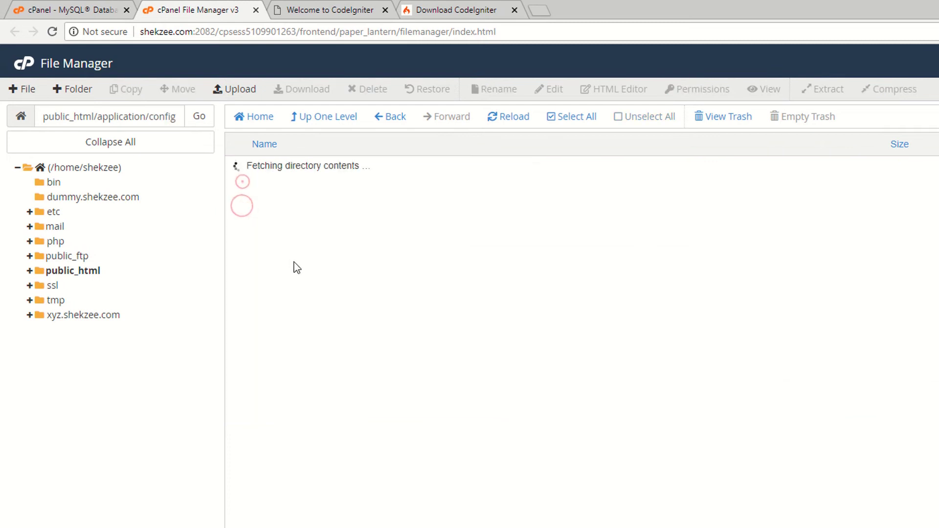
{"action": "left_click", "coordinate": [238, 226]}
{"action": "right_click", "coordinate": [239, 225]}
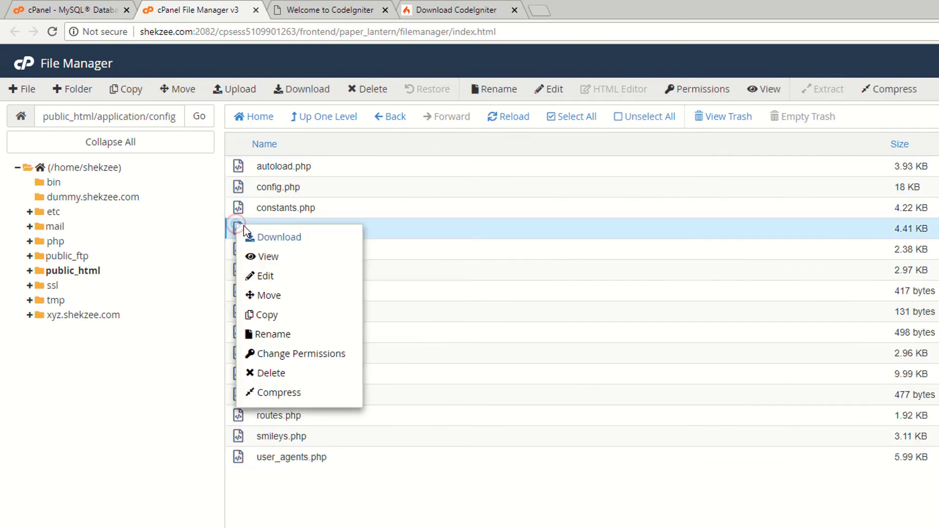
{"action": "left_click", "coordinate": [254, 272]}
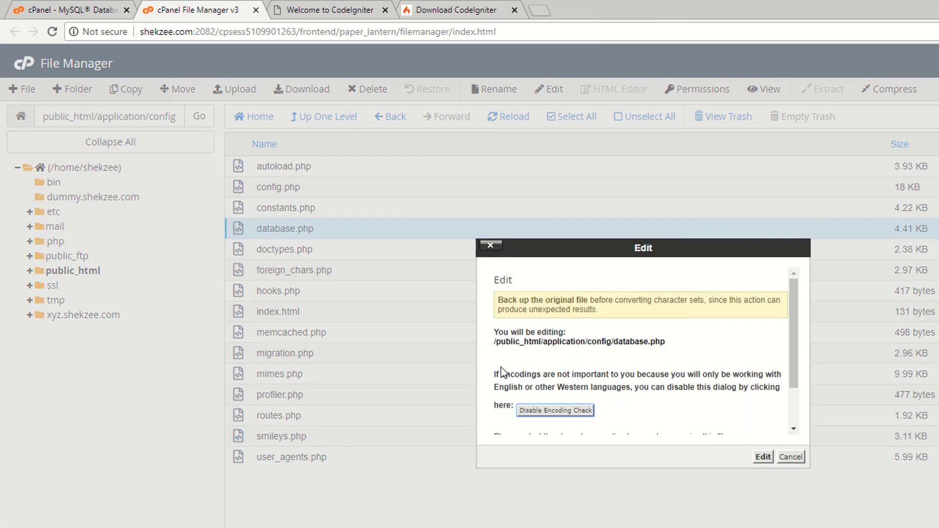
{"action": "left_click", "coordinate": [763, 456]}
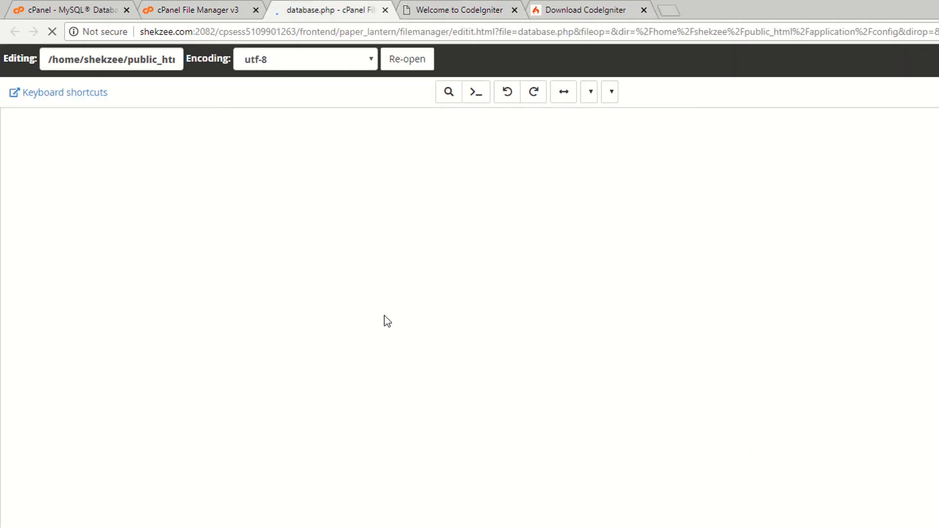
- Set username and database to shekzee_ci, enter the user's password, and save
{"action": "key", "text": "ctrl+plus"}
{"action": "key", "text": "ctrl+plus"}
{"action": "key", "text": "ctrl+plus"}
{"action": "key", "text": "ctrl+plus"}
{"action": "key", "text": "ctrl+plus"}
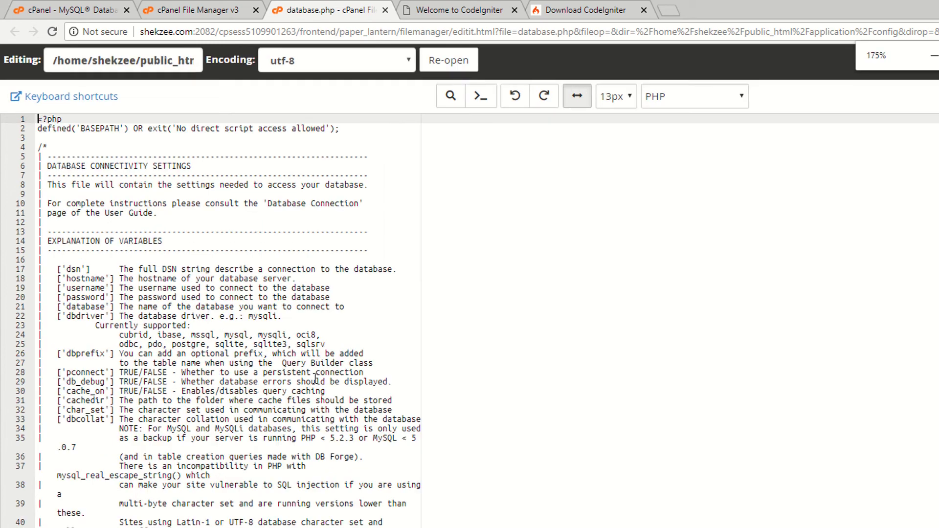
{"action": "scroll", "coordinate": [336, 377], "scroll_direction": "down", "scroll_amount": 8}
{"action": "scroll", "coordinate": [336, 377], "scroll_direction": "down", "scroll_amount": 10}
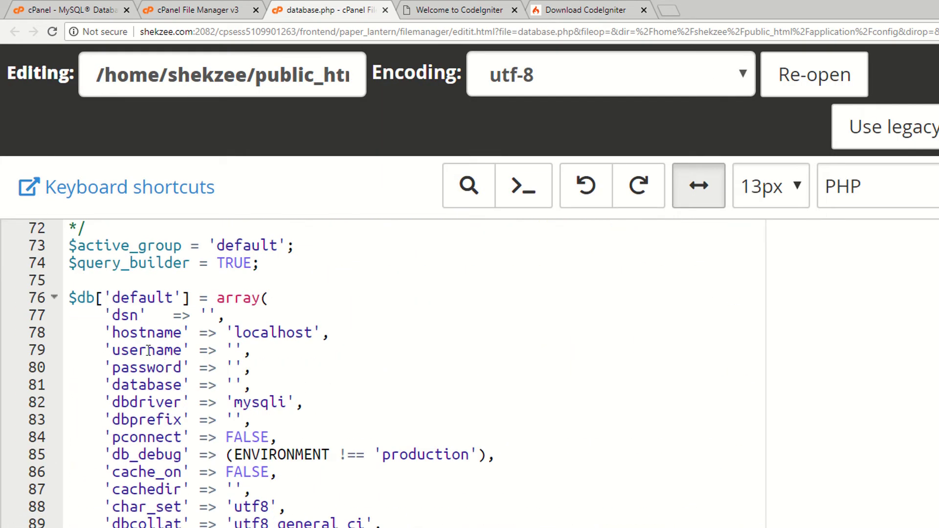
{"action": "double_click", "coordinate": [148, 350]}
{"action": "left_click", "coordinate": [234, 350]}
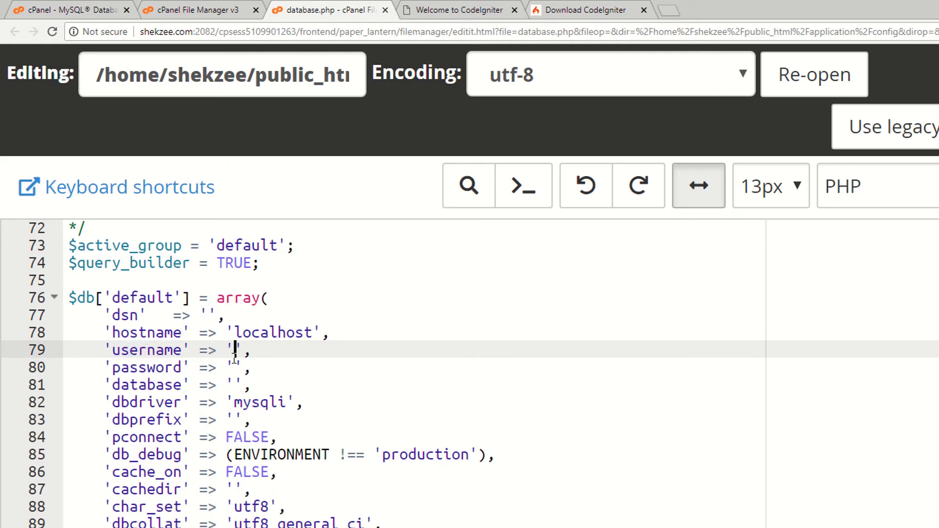
{"action": "type", "text": "shekzee_ci"}
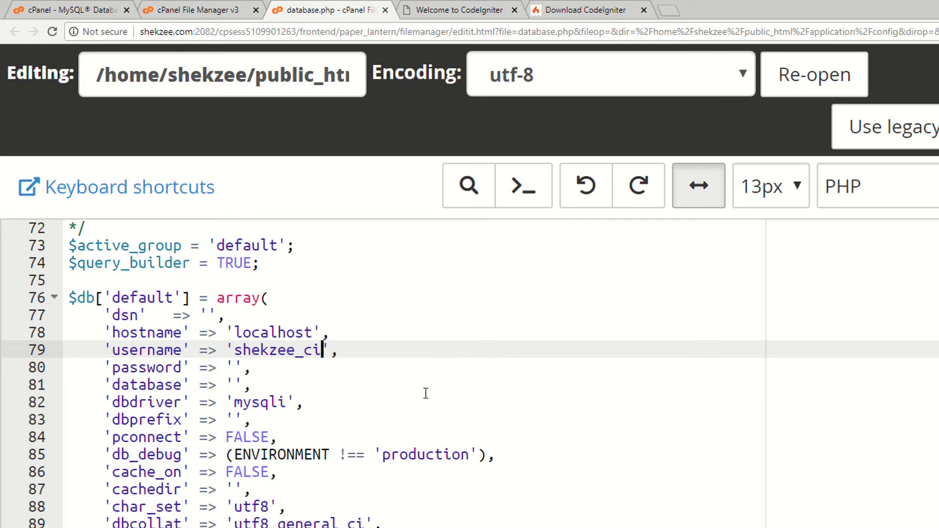
{"action": "left_click", "coordinate": [235, 387]}
{"action": "key", "text": "ctrl+v"}
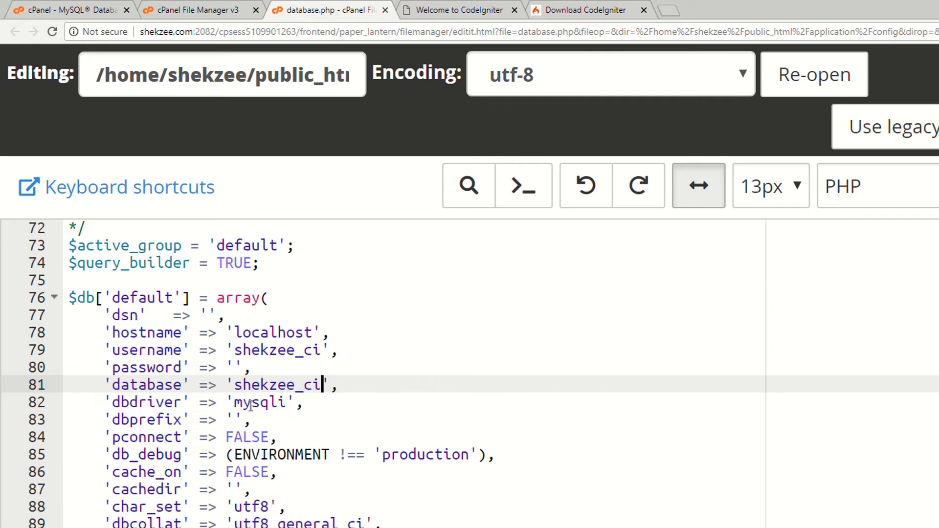
{"action": "left_click", "coordinate": [235, 367]}
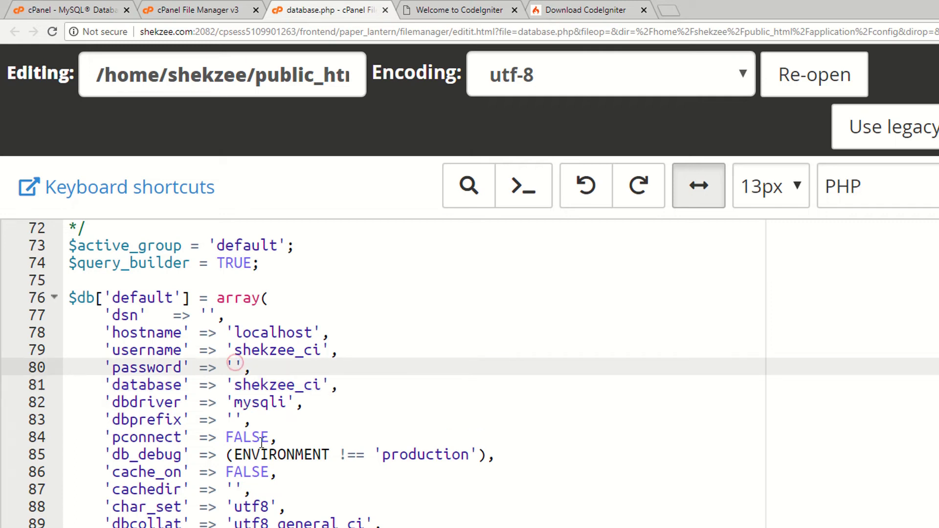
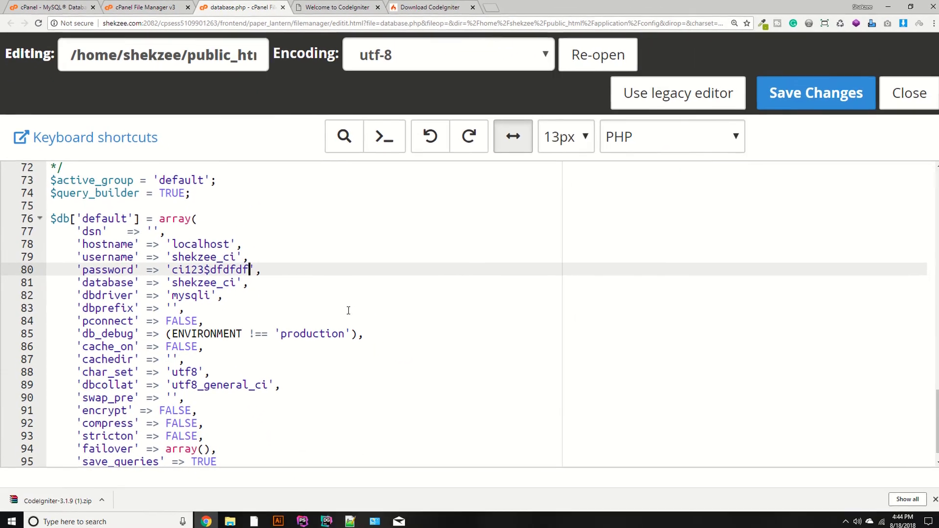
{"action": "left_click", "coordinate": [811, 93]}
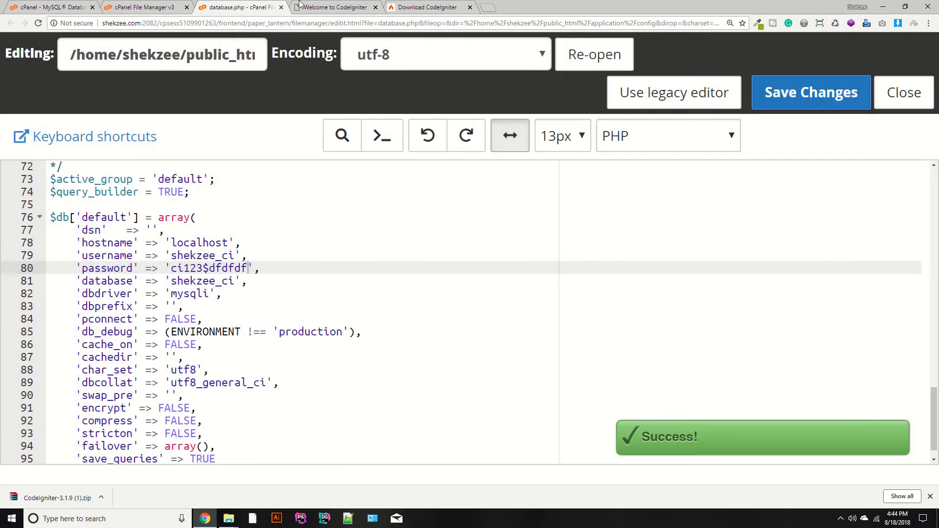
- Reload the CodeIgniter site to test the settings, then return to the config folder
{"action": "key", "text": "ctrl+Tab"}
{"action": "key", "text": "F5"}
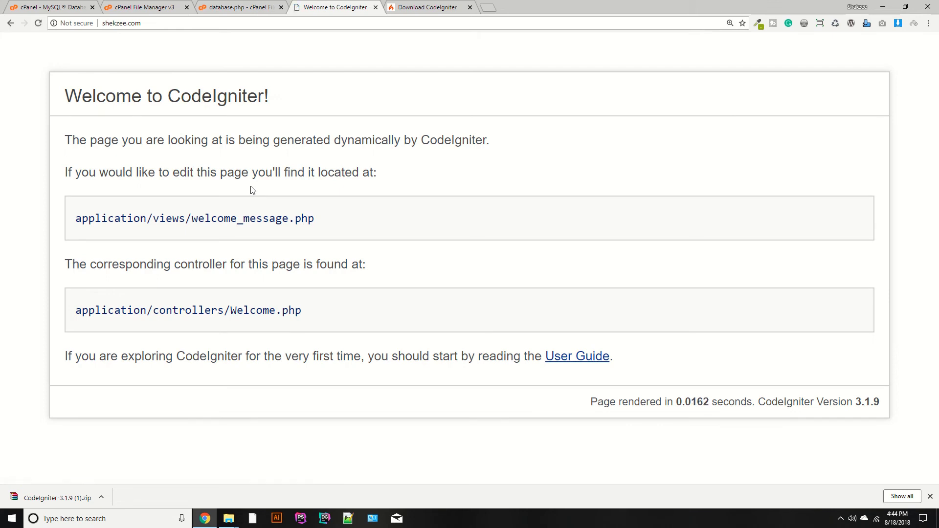
{"action": "left_click", "coordinate": [257, 7]}
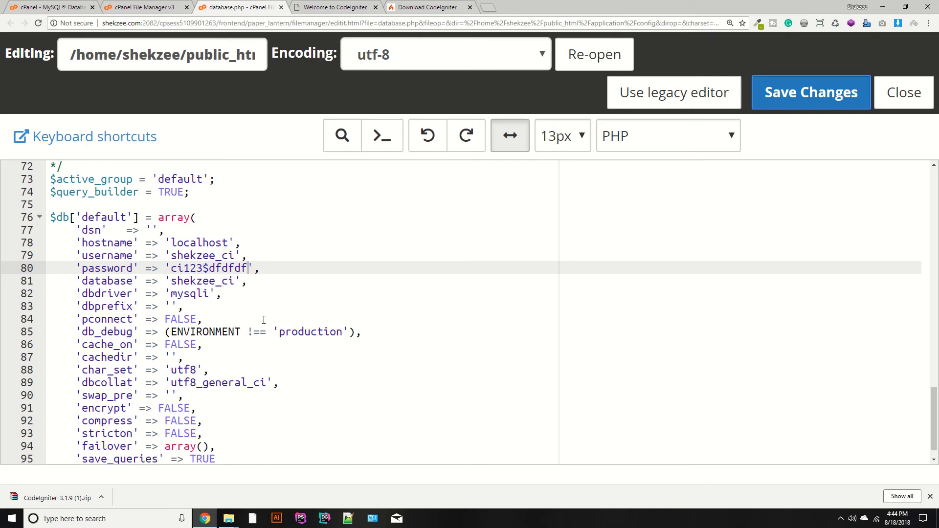
{"action": "left_click", "coordinate": [142, 7]}
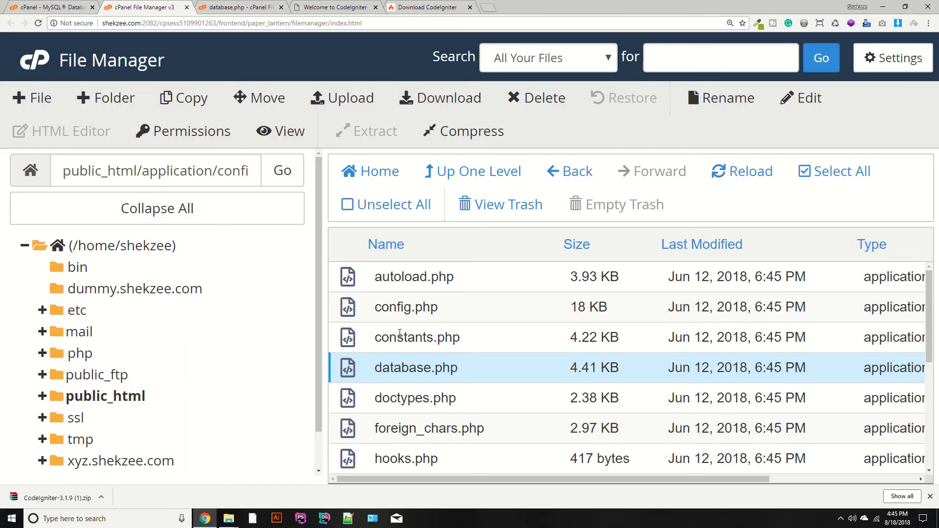
- Open autoload.php in the code editor
{"action": "left_click", "coordinate": [352, 273]}
{"action": "right_click", "coordinate": [352, 272]}
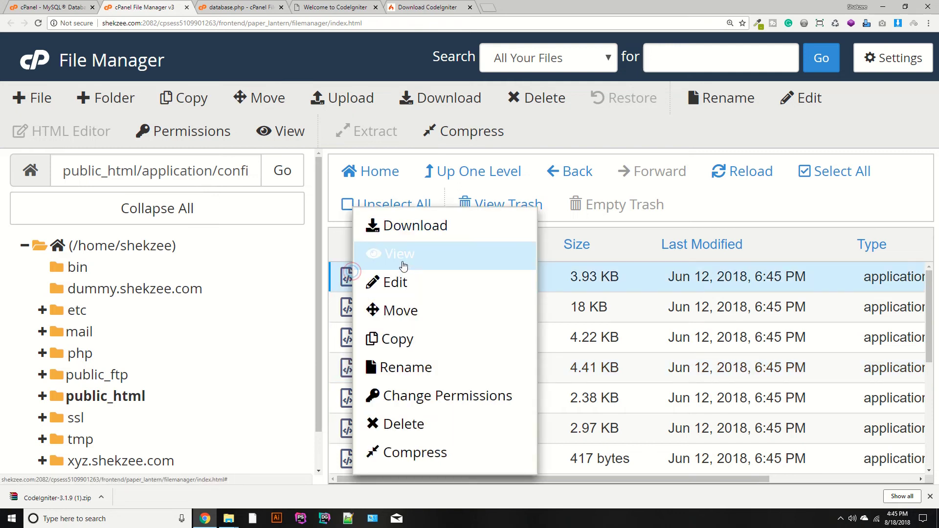
{"action": "left_click", "coordinate": [395, 282]}
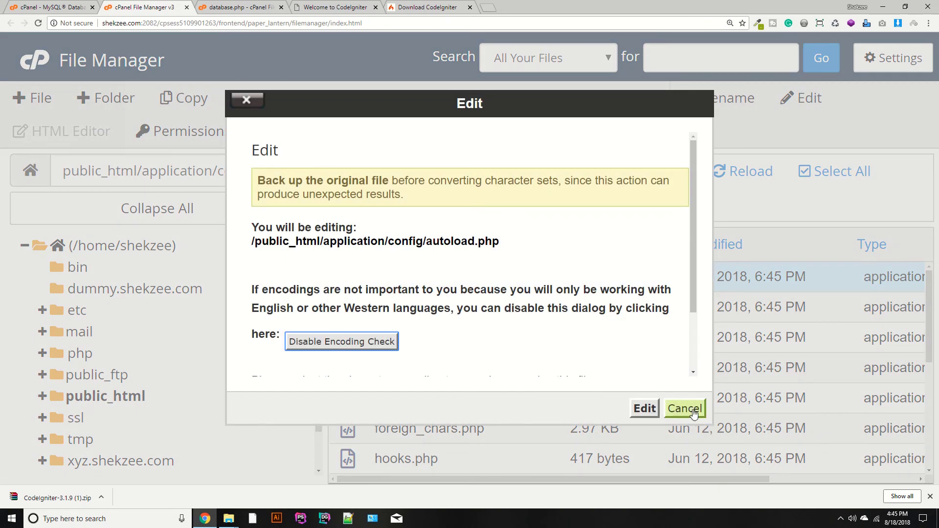
{"action": "left_click", "coordinate": [685, 408]}
{"action": "key", "text": "ctrl+0"}
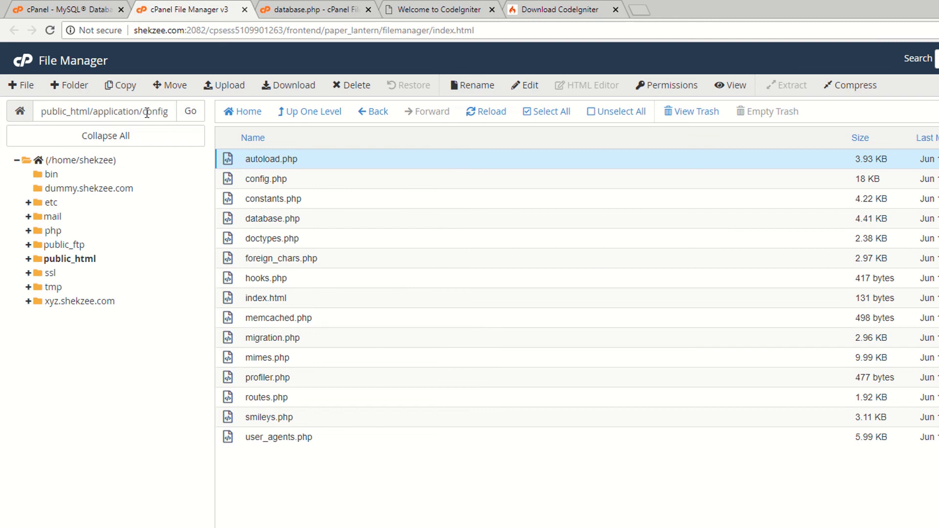
{"action": "right_click", "coordinate": [233, 162]}
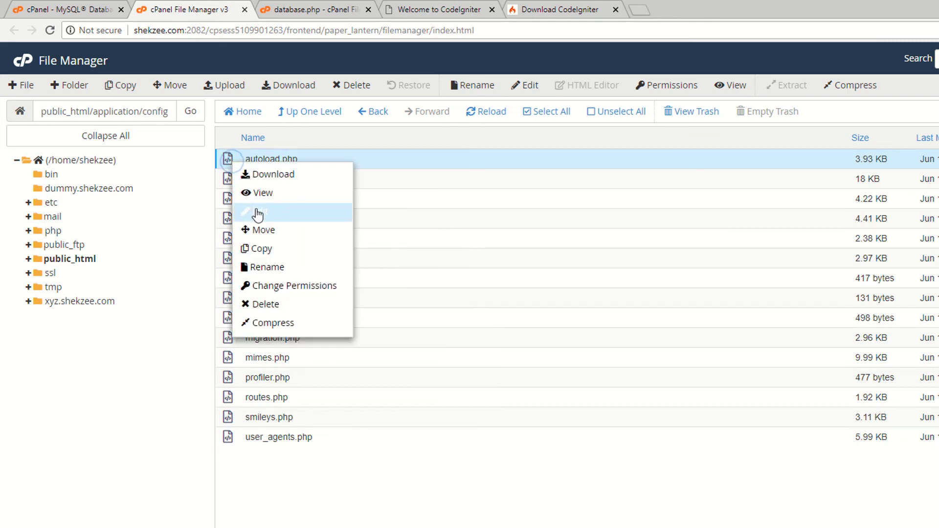
{"action": "left_click", "coordinate": [256, 212]}
{"action": "left_click", "coordinate": [729, 437]}
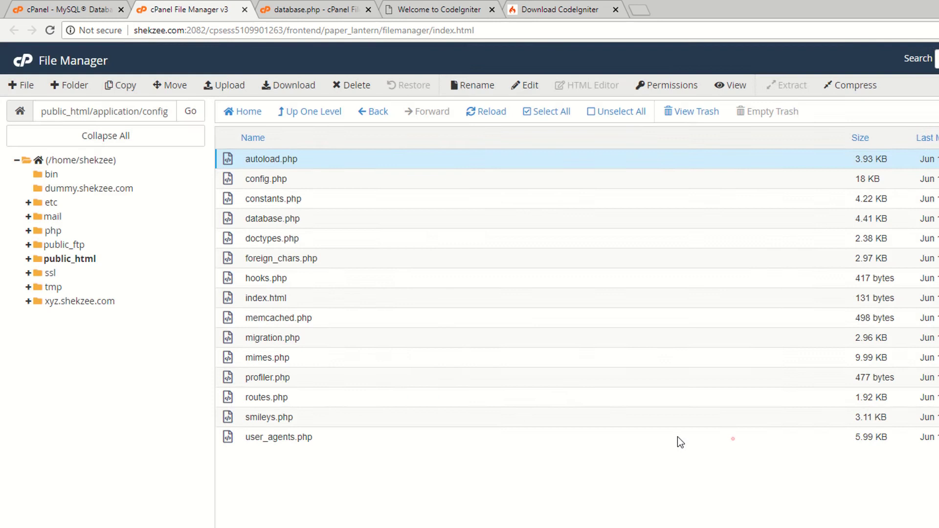
- Add 'database' to the autoloaded libraries array on line 61 and save
{"action": "scroll", "coordinate": [451, 332], "scroll_direction": "down", "scroll_amount": 3}
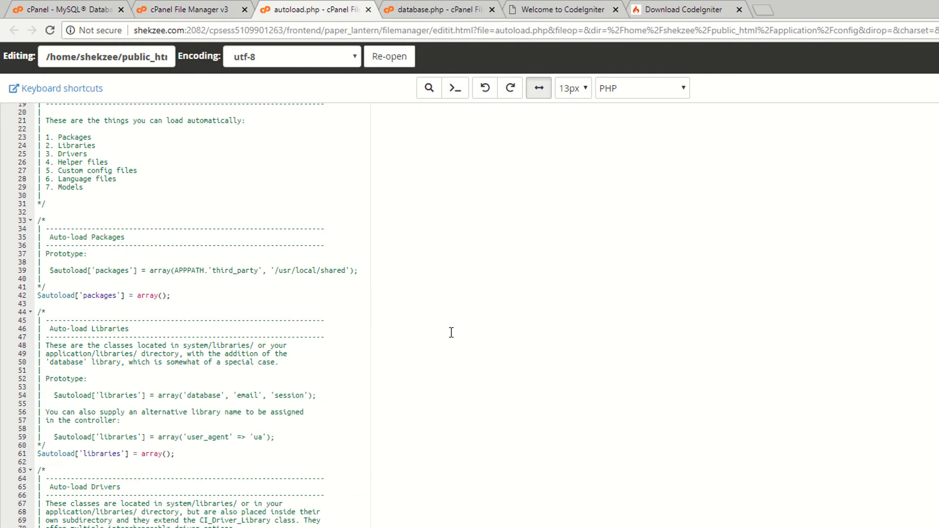
{"action": "key", "text": "ctrl+plus"}
{"action": "key", "text": "ctrl+plus"}
{"action": "key", "text": "ctrl+plus"}
{"action": "scroll", "coordinate": [304, 372], "scroll_direction": "down", "scroll_amount": 4}
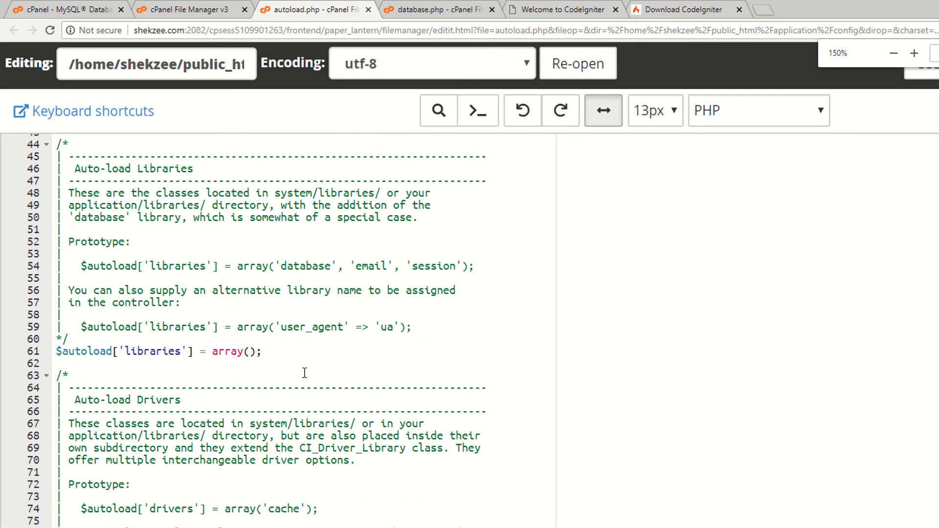
{"action": "double_click", "coordinate": [297, 266]}
{"action": "key", "text": "ctrl+c"}
{"action": "left_click", "coordinate": [251, 351]}
{"action": "type", "text": "''"}
{"action": "key", "text": "ctrl+v"}
{"action": "key", "text": "ctrl+s"}
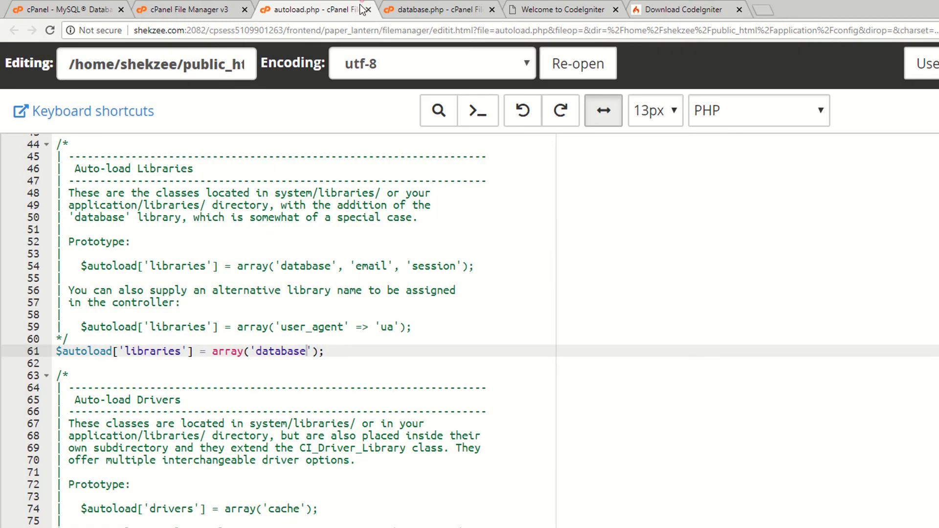
- Resave database.php and reload the site, revealing the database connection error
{"action": "left_click", "coordinate": [438, 9]}
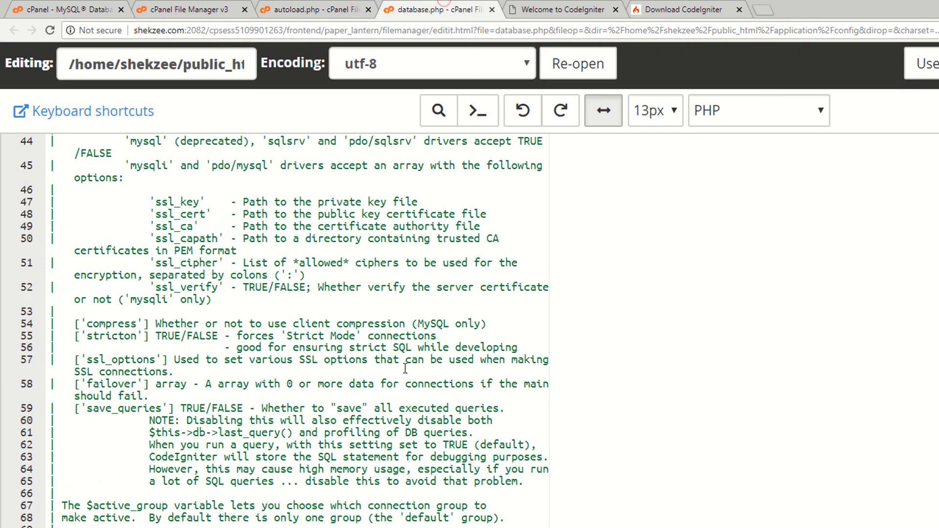
{"action": "scroll", "coordinate": [297, 307], "scroll_direction": "down", "scroll_amount": 5}
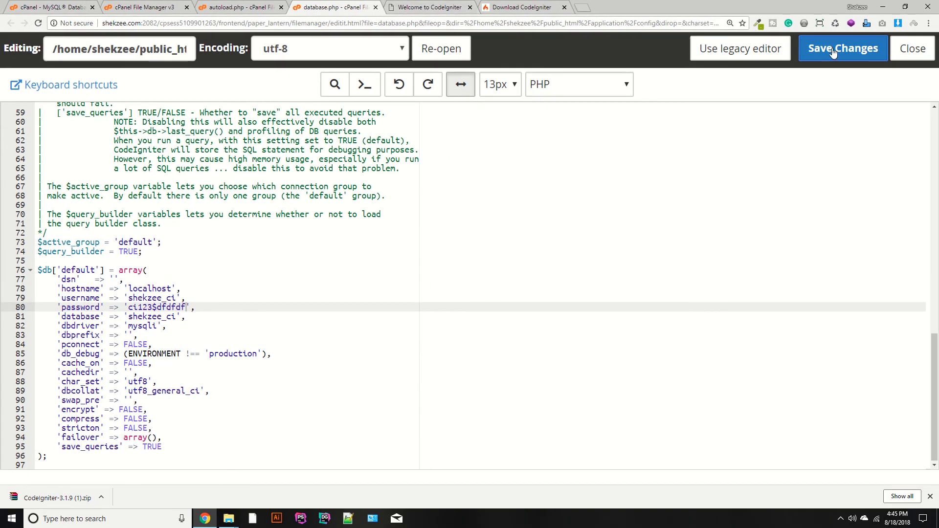
{"action": "key", "text": "ctrl+s"}
{"action": "left_click", "coordinate": [429, 8]}
{"action": "key", "text": "F5"}
{"action": "scroll", "coordinate": [275, 238], "scroll_direction": "up", "scroll_amount": 3}
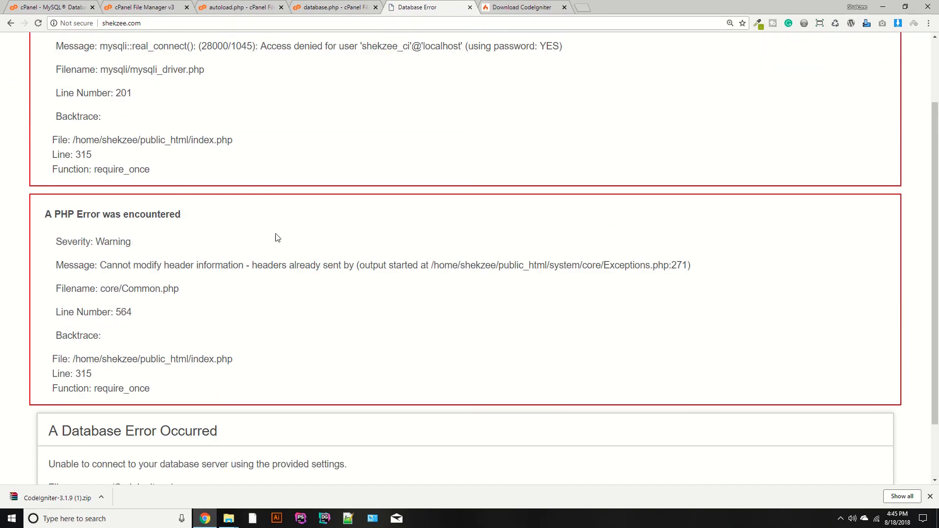
{"action": "scroll", "coordinate": [276, 236], "scroll_direction": "down", "scroll_amount": 3}
{"action": "left_click_drag", "start_coordinate": [48, 391], "coordinate": [250, 391]}
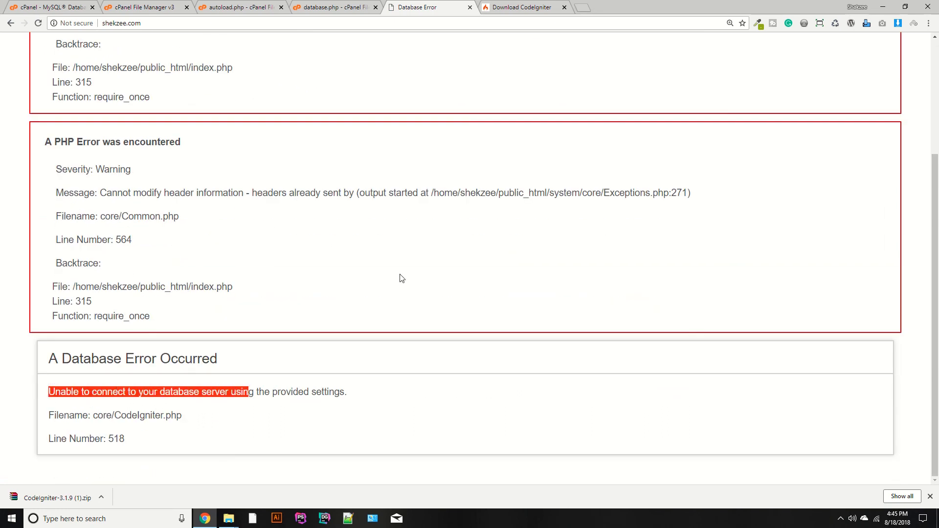
- Delete the extra password characters in database.php, save, and reload the site
{"action": "left_click", "coordinate": [332, 7]}
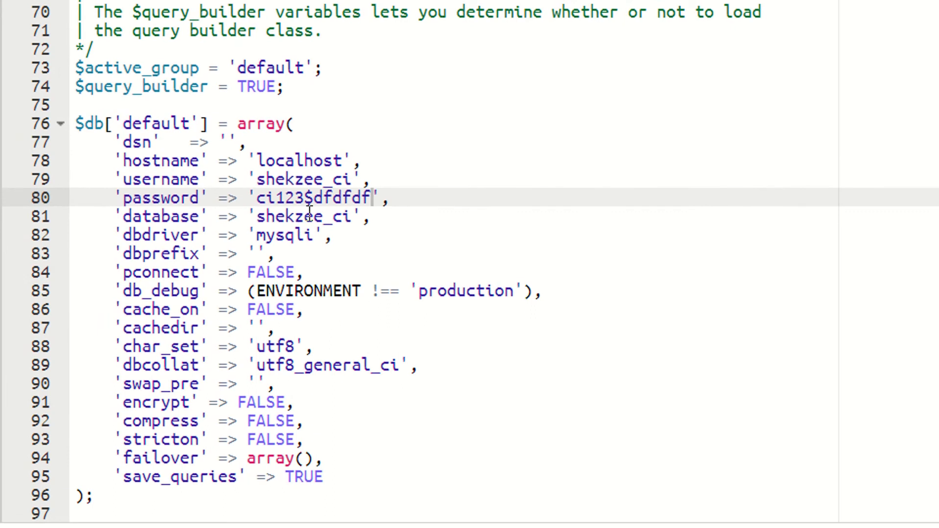
{"action": "left_click_drag", "start_coordinate": [314, 197], "coordinate": [372, 198]}
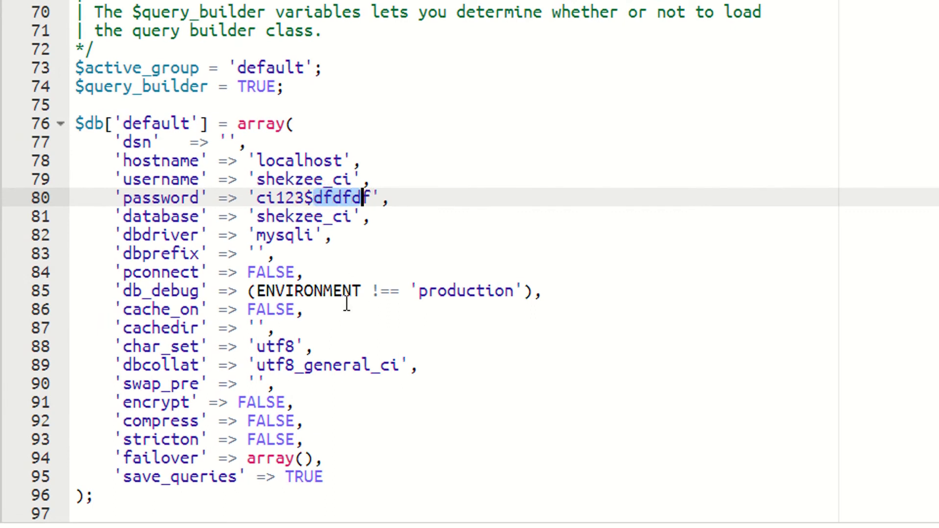
{"action": "key", "text": "BackSpace"}
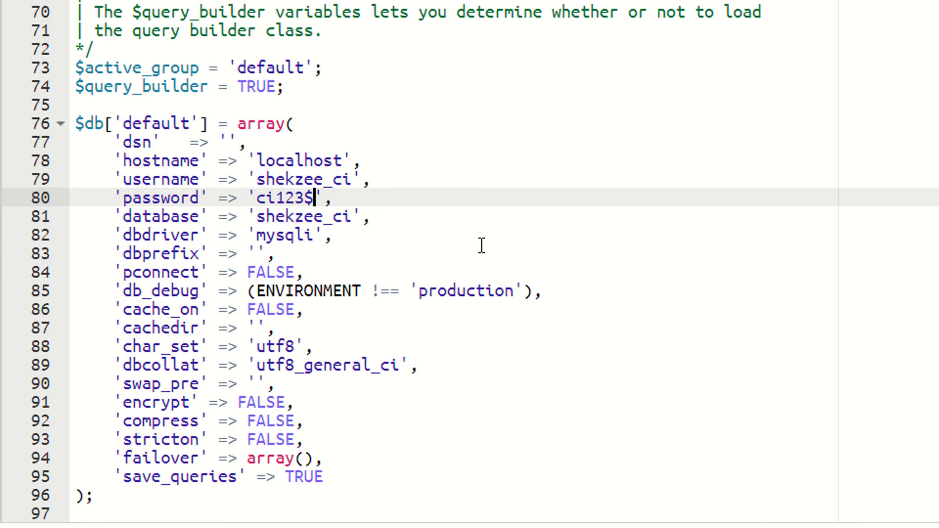
{"action": "left_click", "coordinate": [842, 49]}
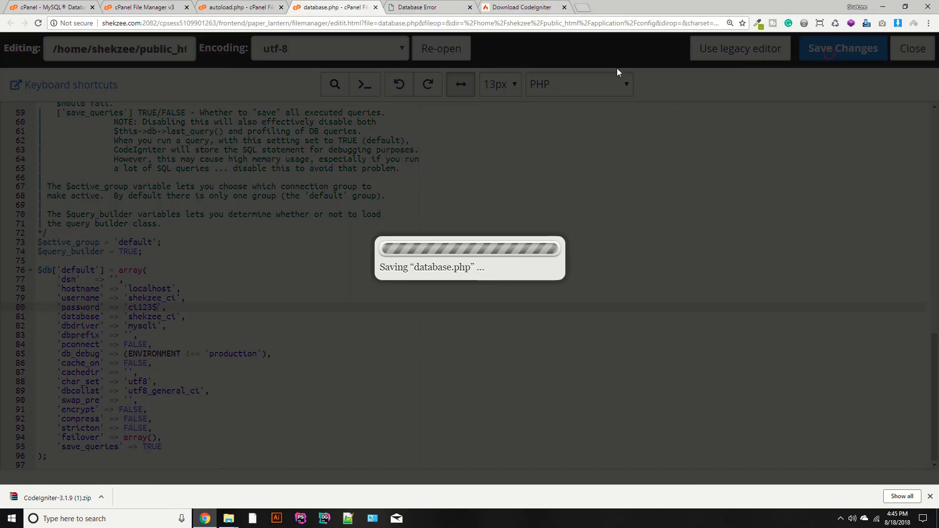
{"action": "left_click", "coordinate": [417, 7]}
{"action": "key", "text": "F5"}
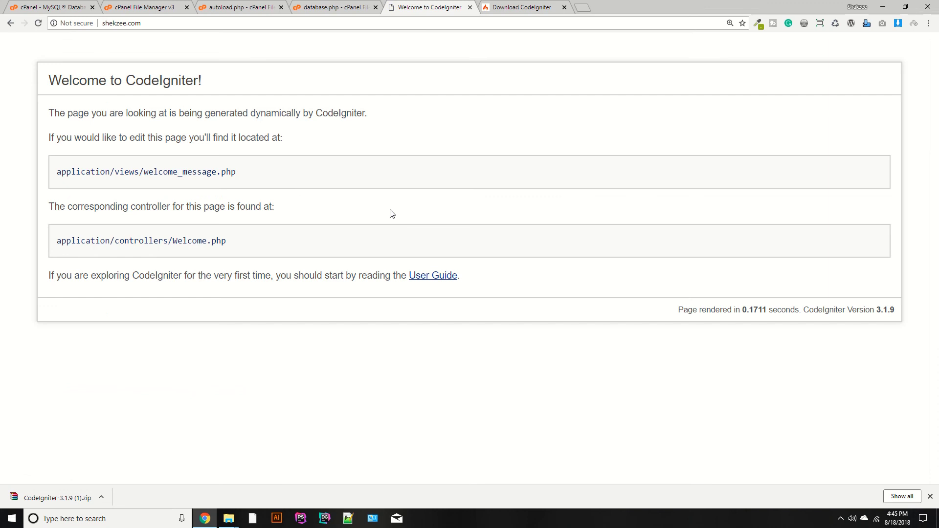
- Close the Download CodeIgniter tab
{"action": "left_click", "coordinate": [239, 7]}
{"action": "left_click", "coordinate": [335, 7]}
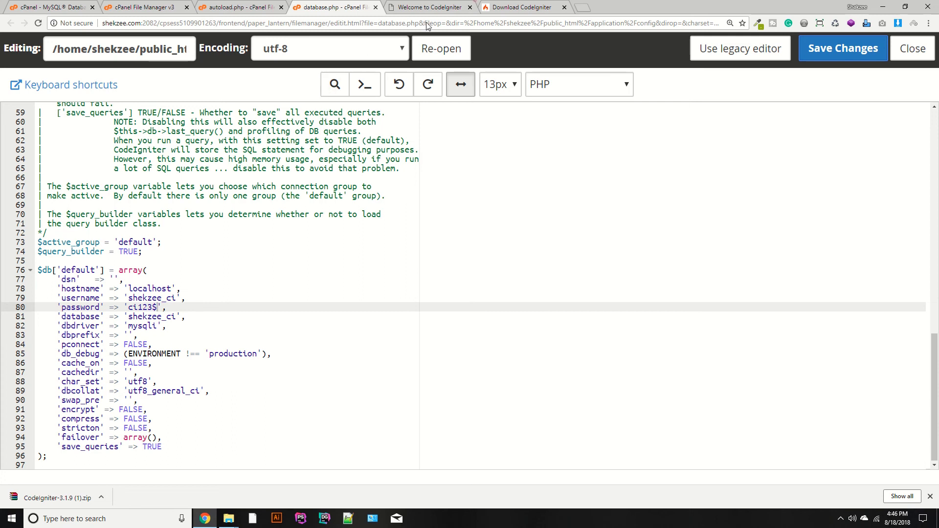
{"action": "left_click", "coordinate": [428, 7]}
{"action": "left_click", "coordinate": [528, 7]}
{"action": "left_click", "coordinate": [564, 8]}
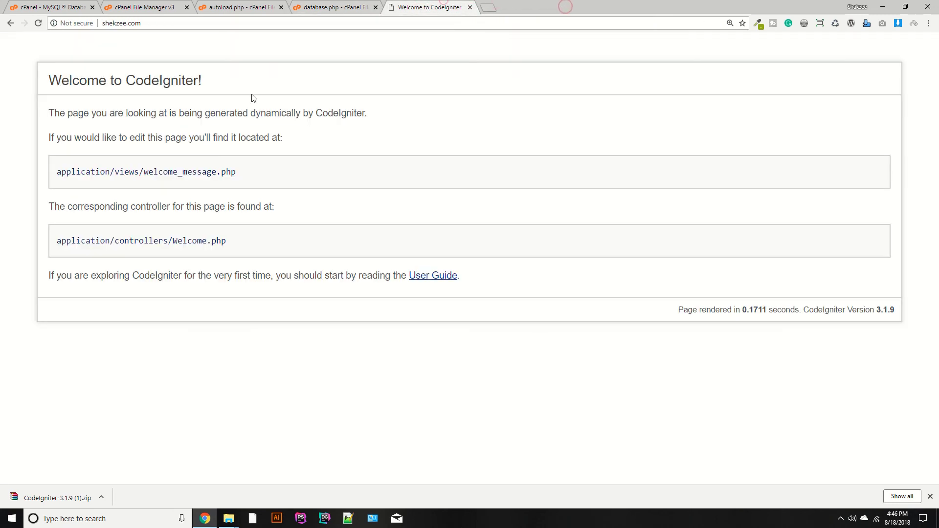
- Check the site's address bar, then close the Welcome to CodeIgniter tab
{"action": "left_click", "coordinate": [169, 23]}
{"action": "left_click", "coordinate": [98, 23]}
{"action": "left_click", "coordinate": [196, 37]}
{"action": "key", "text": "Escape"}
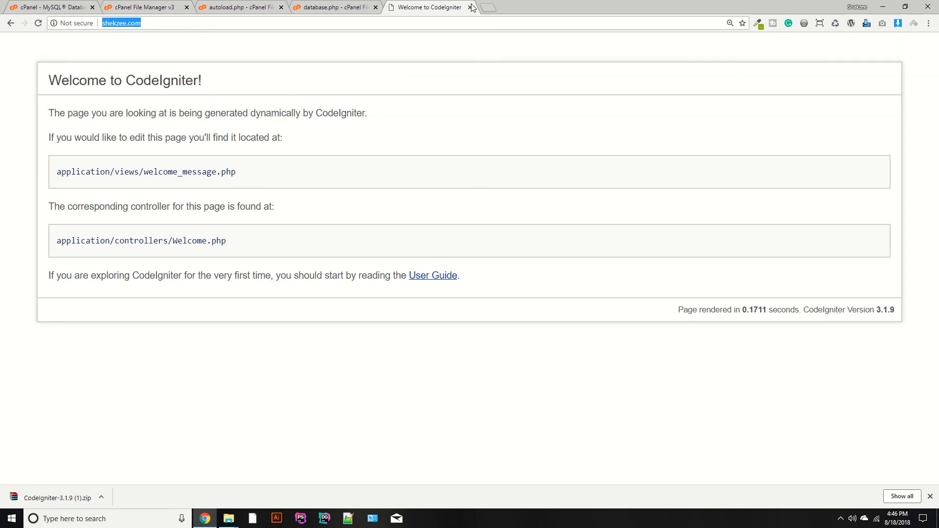
{"action": "left_click", "coordinate": [470, 8]}
{"action": "left_click", "coordinate": [296, 4]}
{"action": "left_click", "coordinate": [307, 6]}
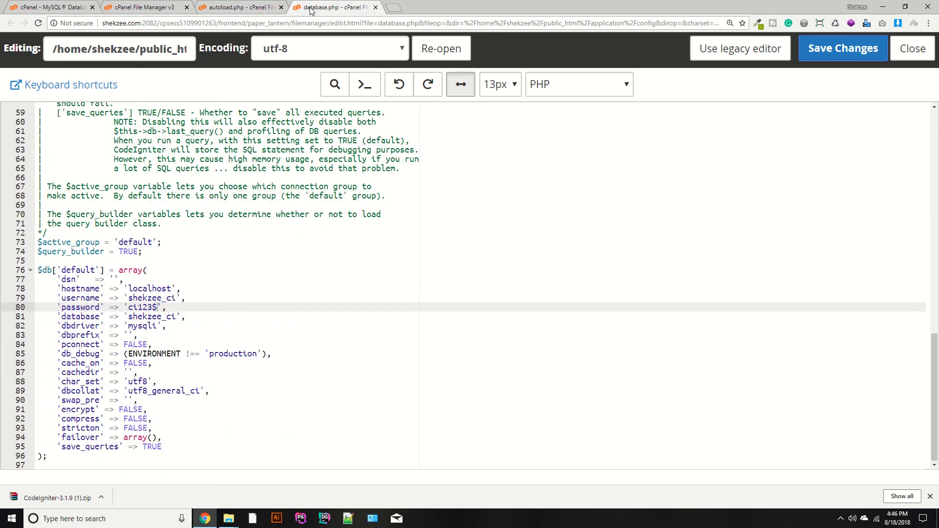